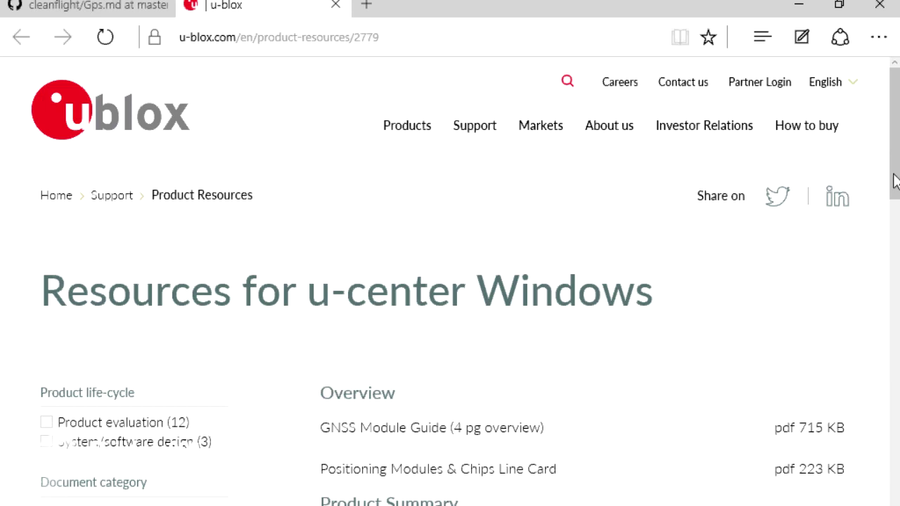
Find the u-center setup v8.17 ZIP file under Evaluation Software on the u-blox resources page, highlight it, and minimize the browser.
drag(894, 180, 893, 445)
drag(522, 350, 320, 348)
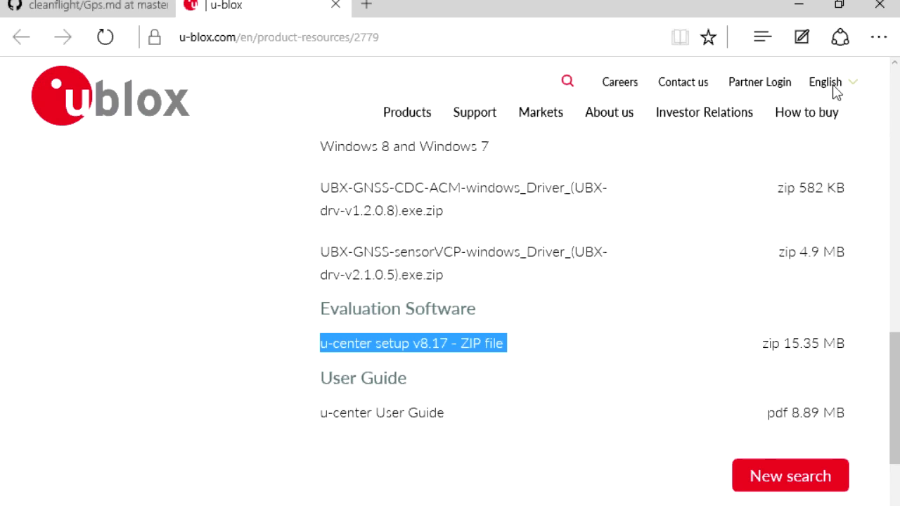
click(801, 11)
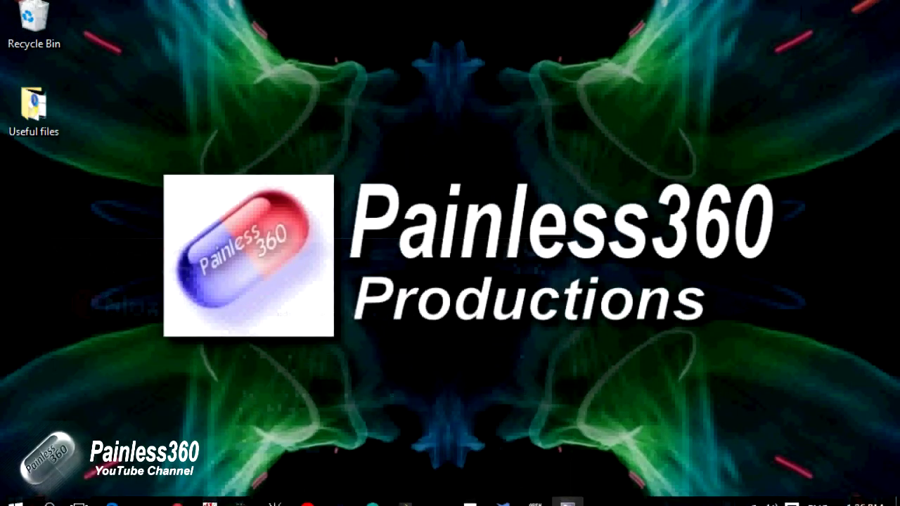
Switch to u-center and connect to the GPS receiver on port COM7.
mouse_move(307, 500)
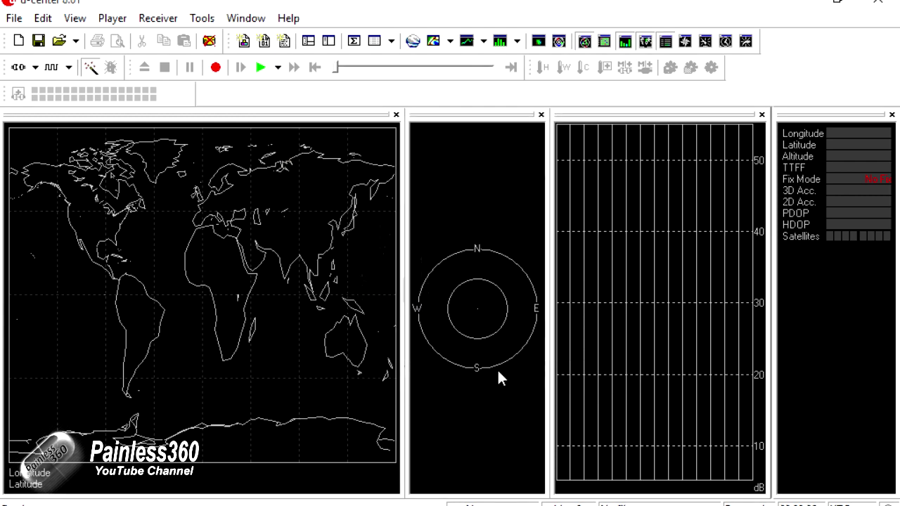
click(153, 22)
mouse_move(175, 37)
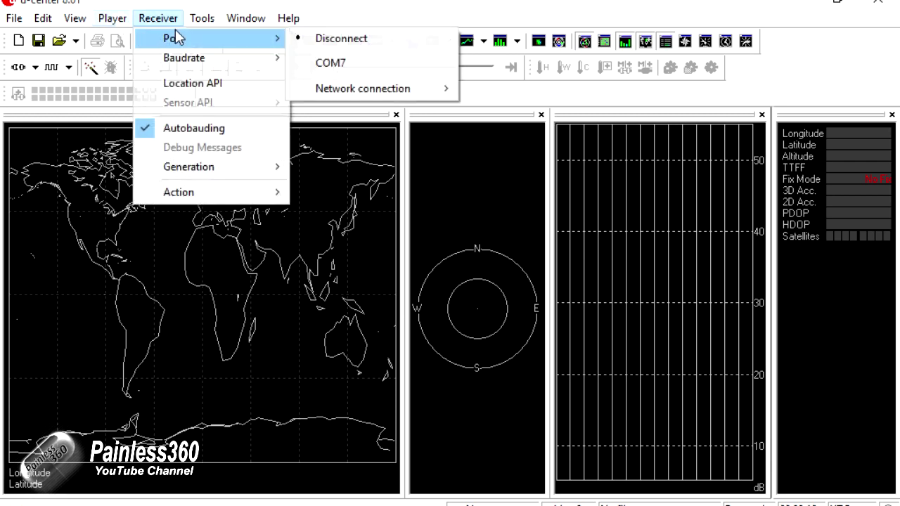
click(330, 63)
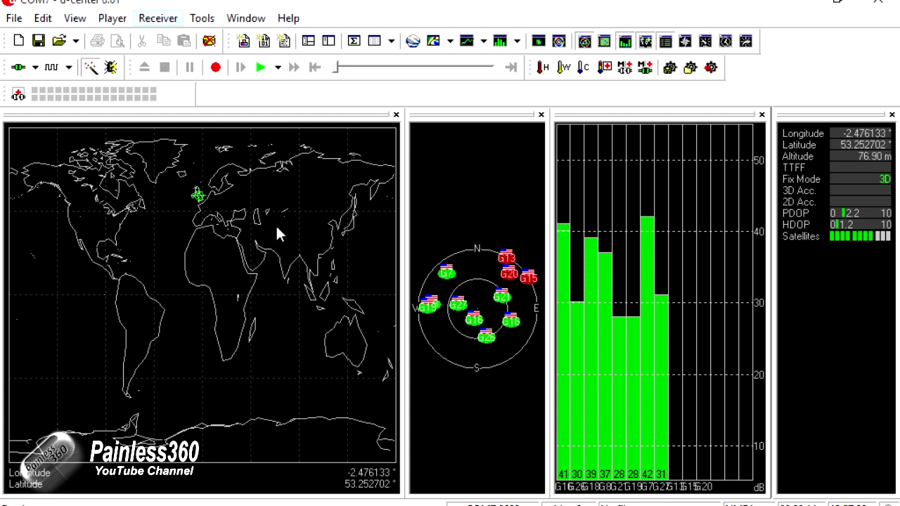
Check the available baud rates and the receiver's Autobauding option without changing either.
click(69, 67)
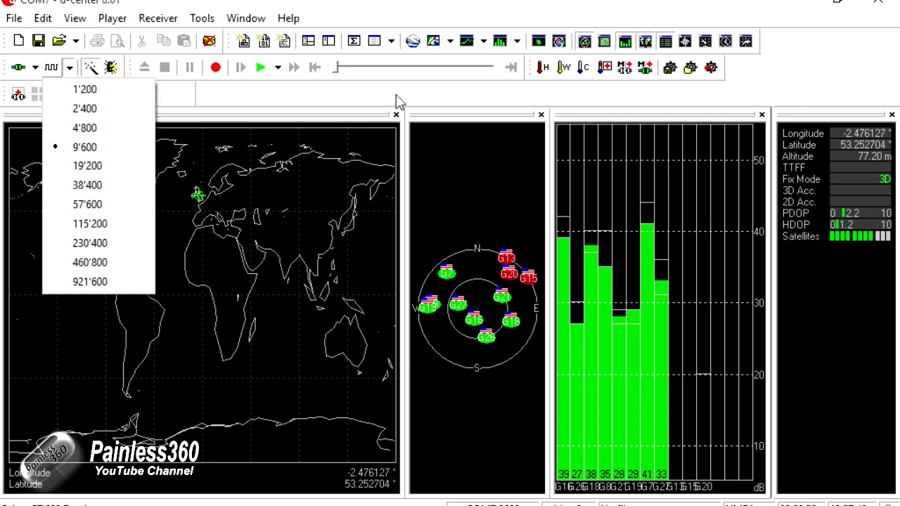
click(265, 99)
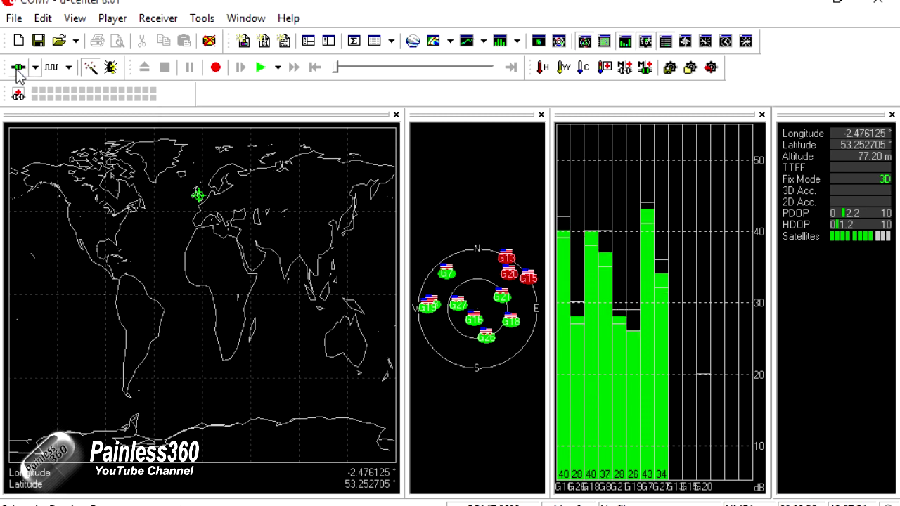
click(159, 20)
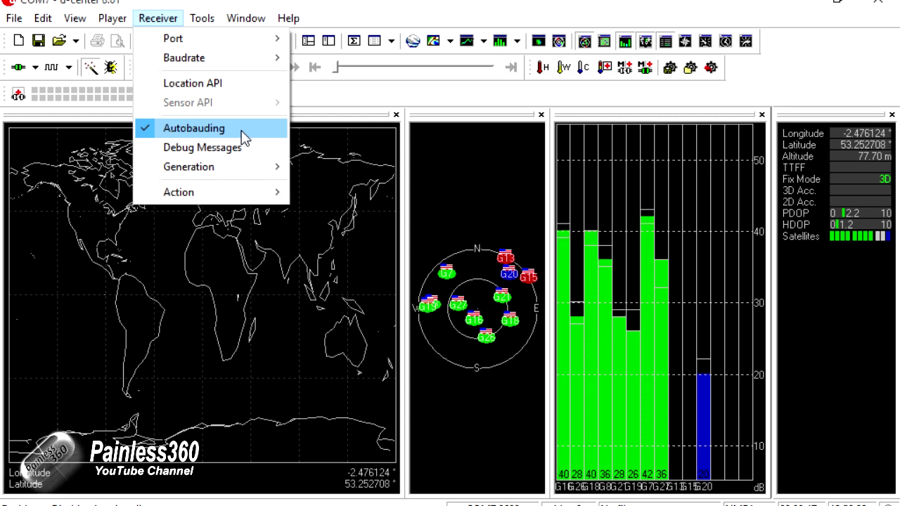
click(396, 15)
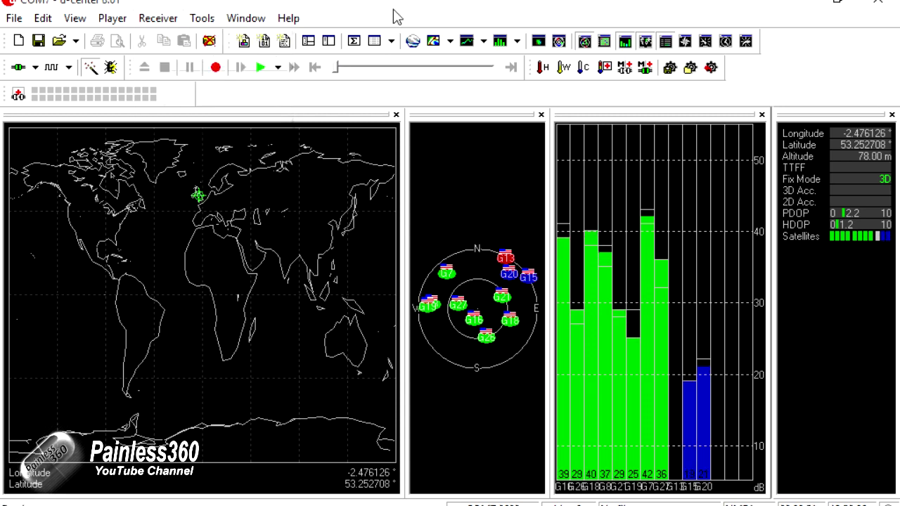
Close the docked world map, satellite signal, receiver data and sky views to clear the workspace.
click(395, 113)
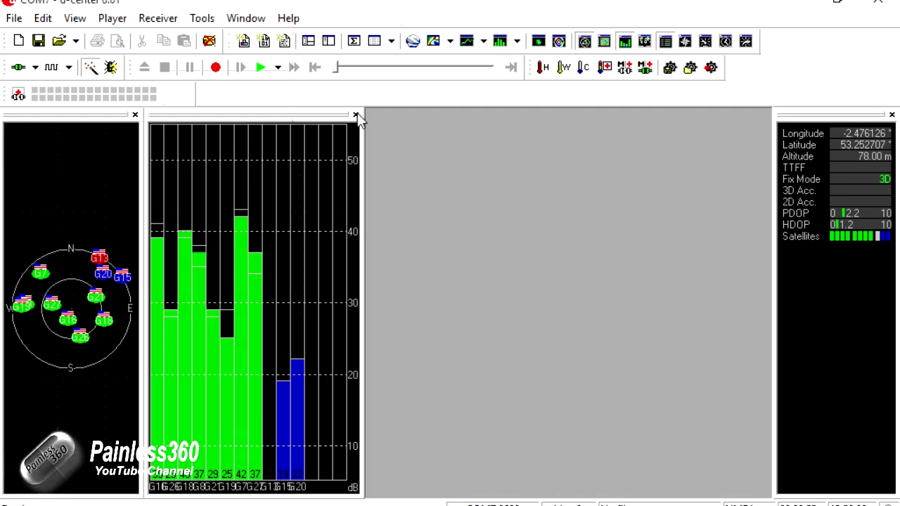
click(359, 114)
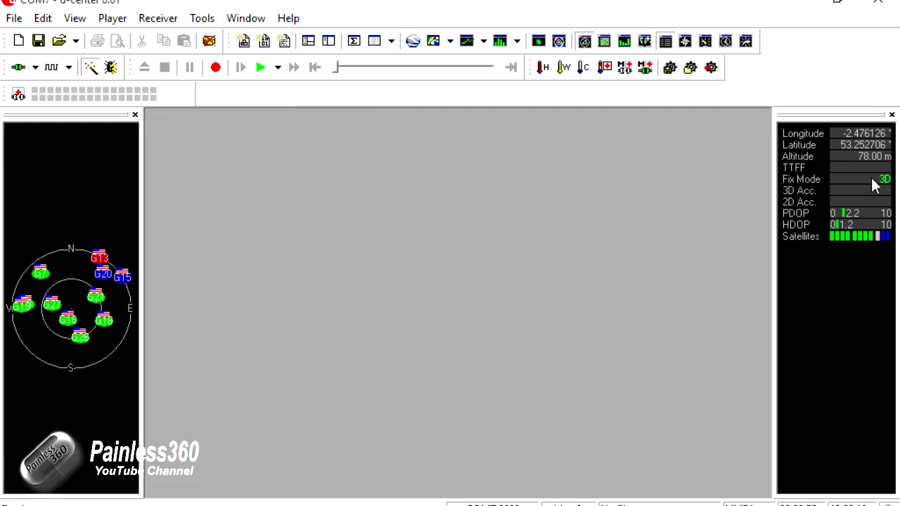
click(892, 113)
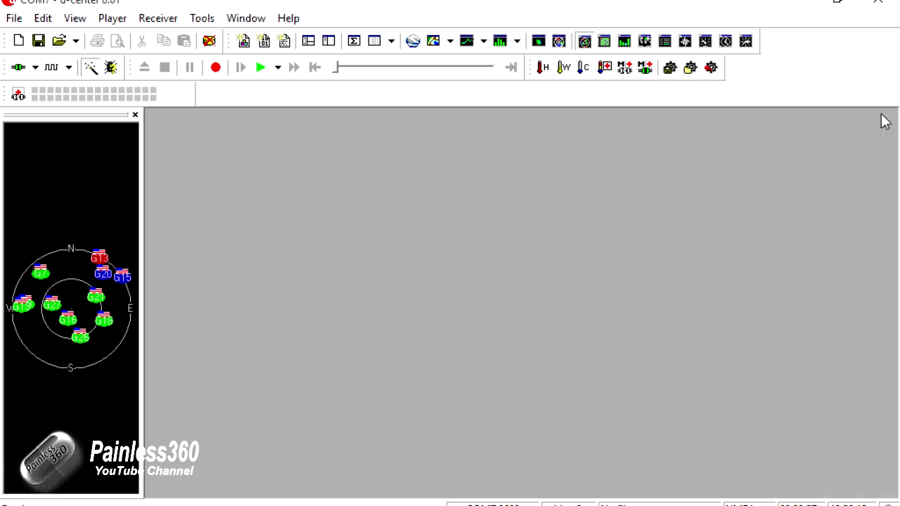
click(135, 114)
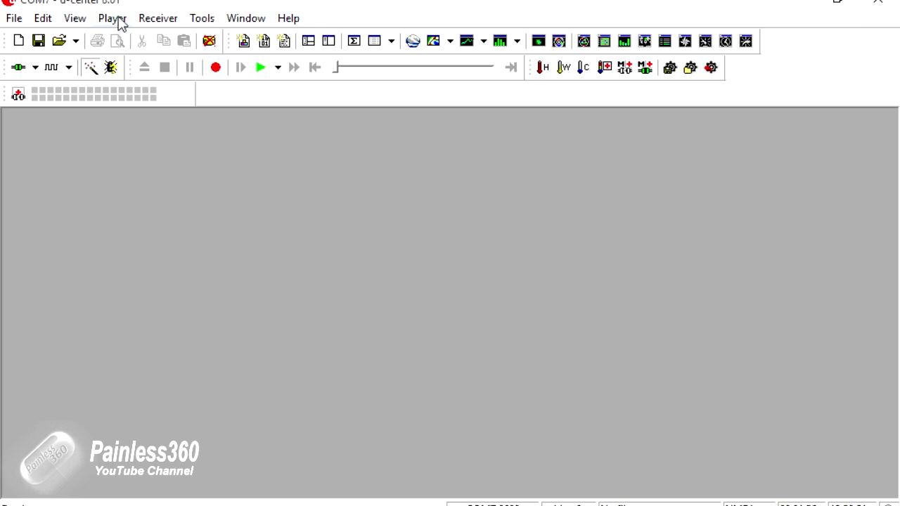
Open the Packet Console and narrow its window to about half its width.
click(76, 18)
click(106, 41)
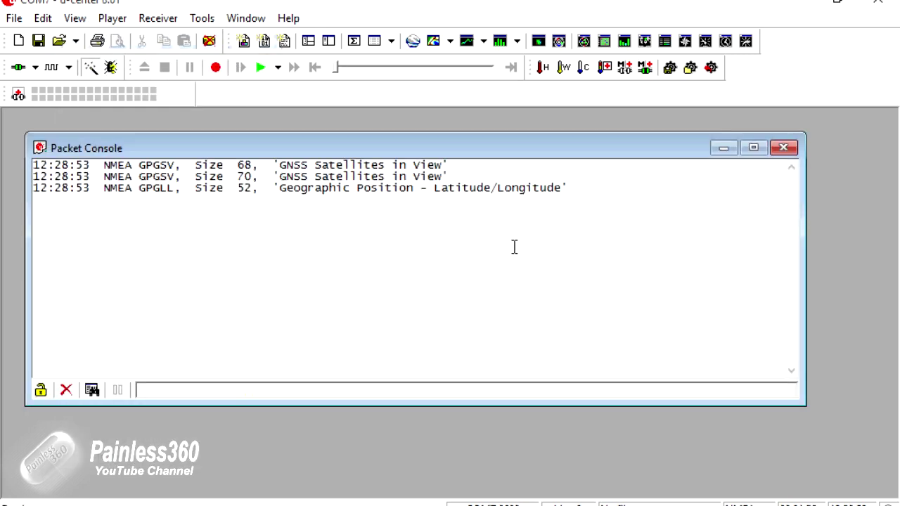
drag(801, 290, 425, 322)
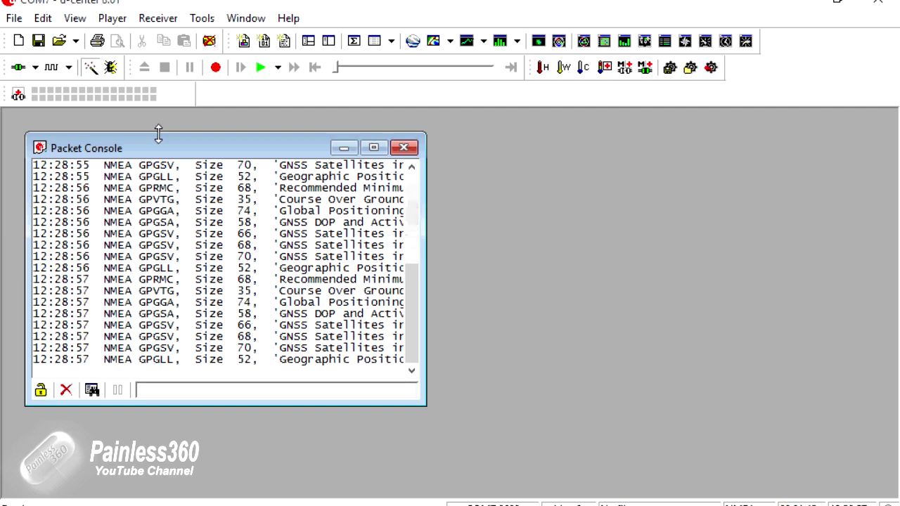
Open the Configuration View, reposition it over the workspace and make it taller to show more of the settings list.
click(79, 19)
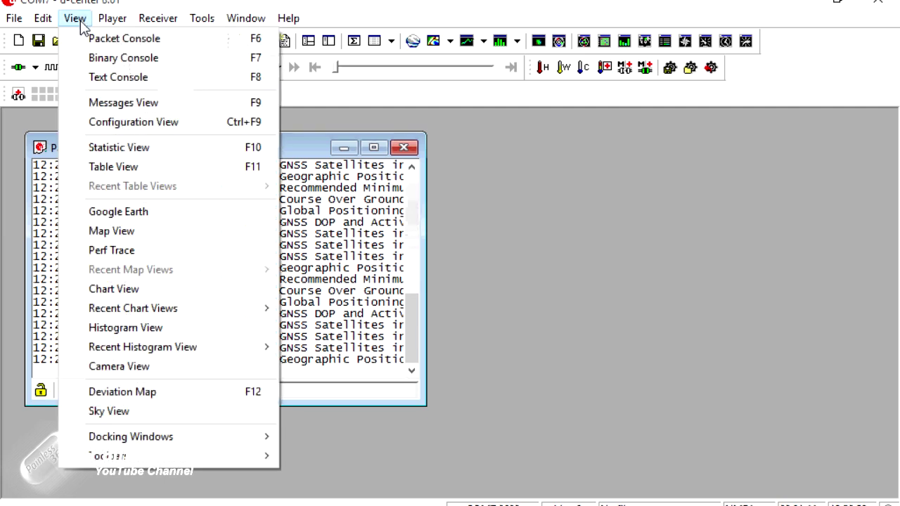
click(135, 123)
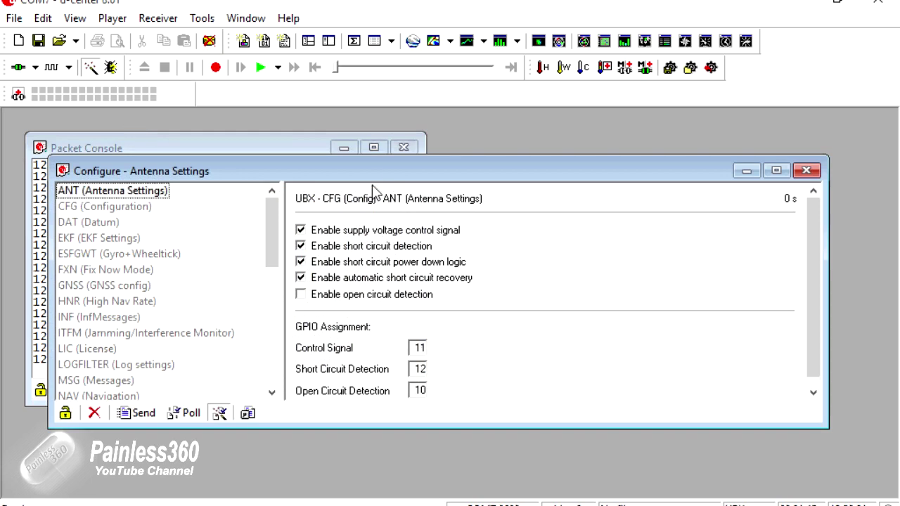
drag(448, 171, 466, 205)
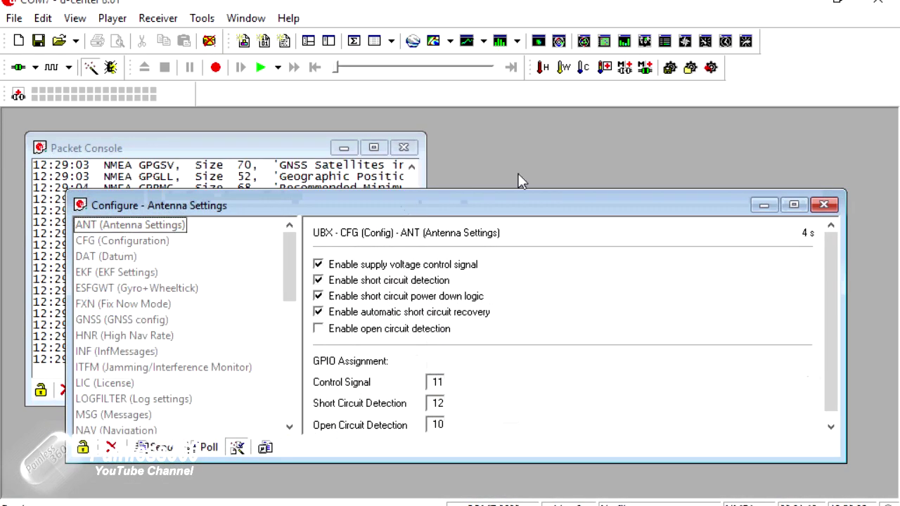
drag(475, 188, 498, 110)
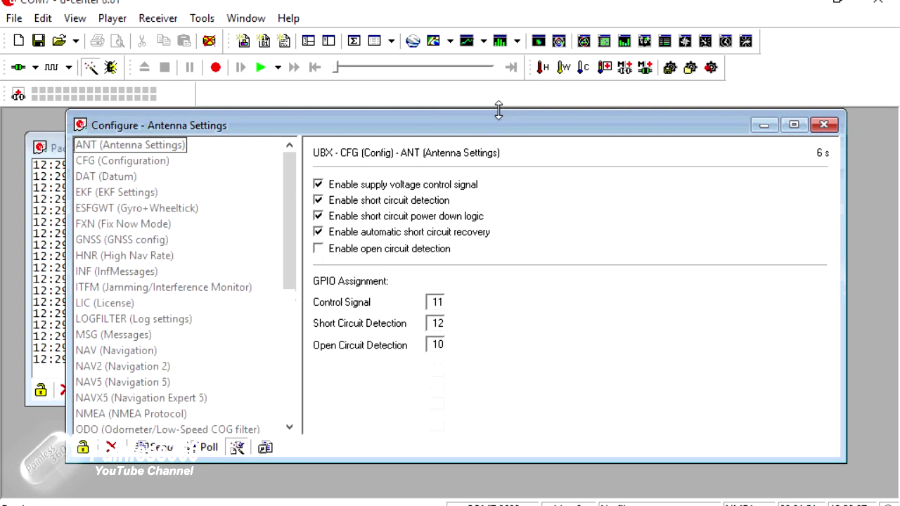
drag(293, 211, 288, 186)
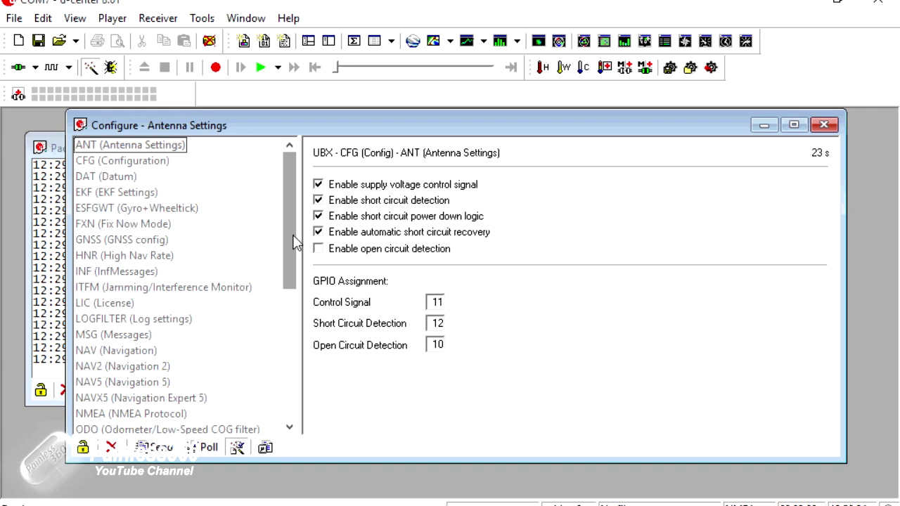
scroll(291, 237, down, 1)
scroll(288, 232, up, 1)
In the CFG (Configuration) settings, choose Revert to default configuration and send it to the receiver.
click(153, 163)
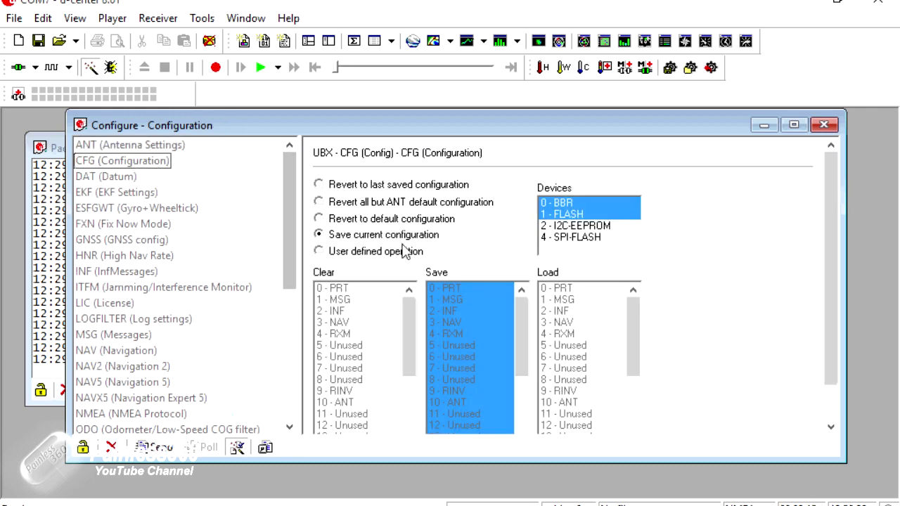
click(317, 219)
drag(828, 255, 797, 172)
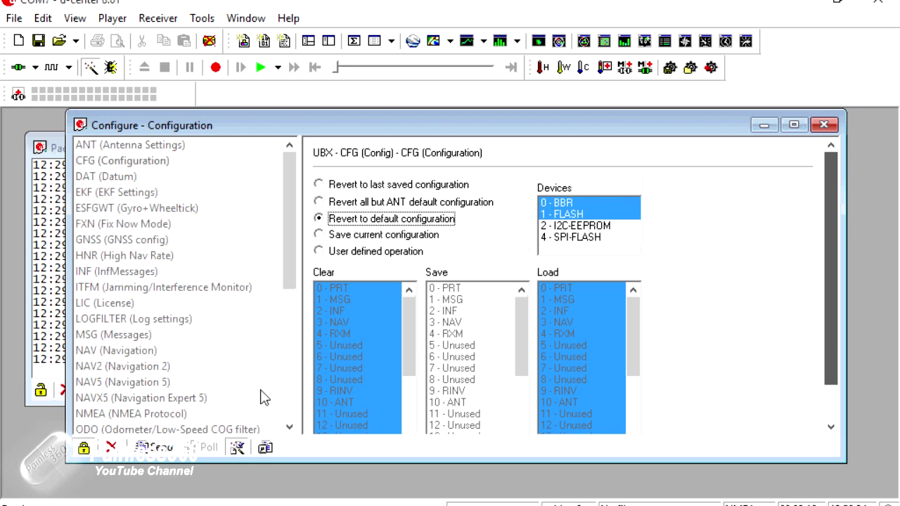
click(154, 449)
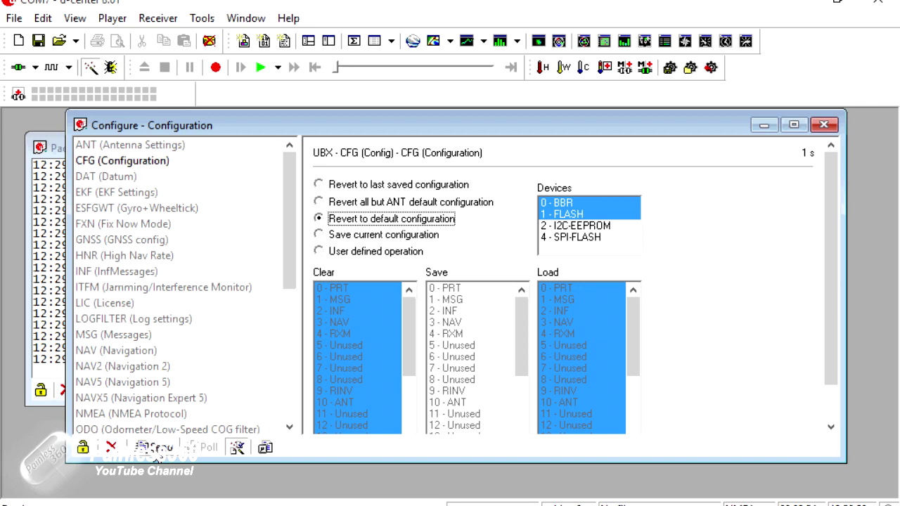
Bring the Packet Console forward, enlarge it to show the full message text, and check the receiver's Autobauding option.
click(56, 139)
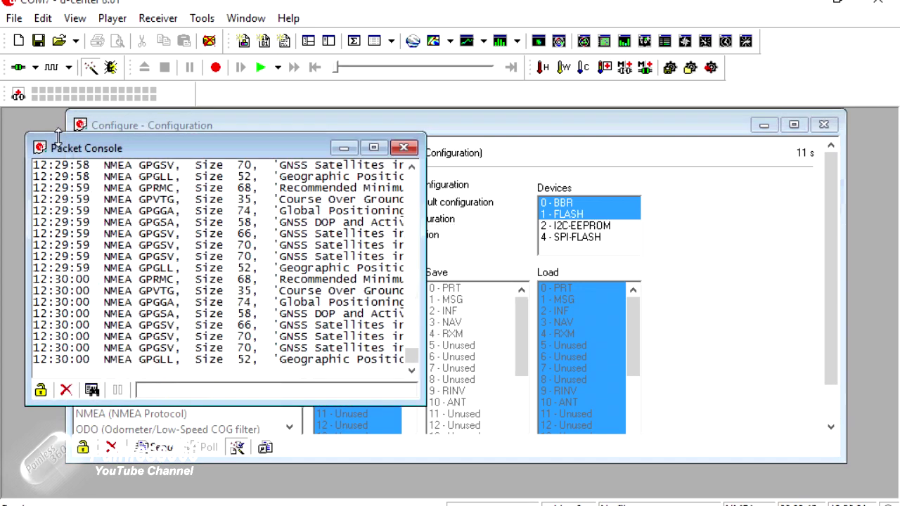
drag(424, 403, 622, 480)
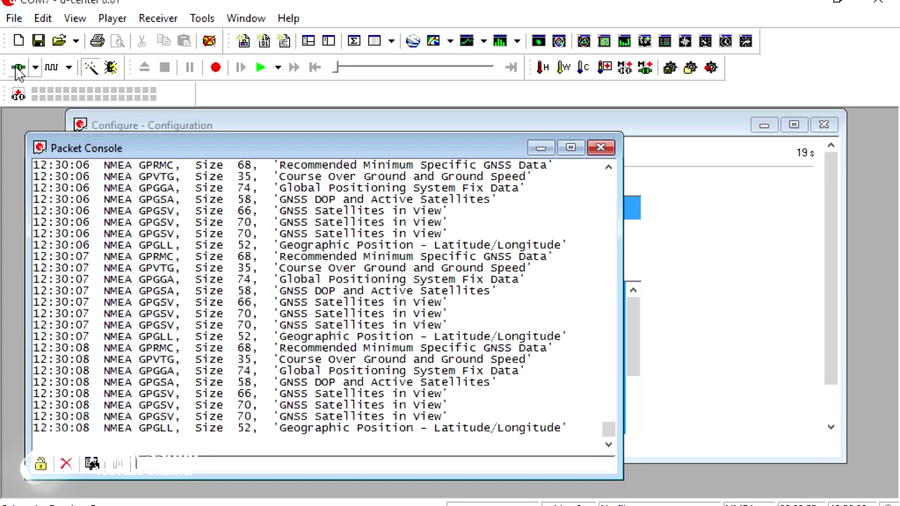
click(149, 19)
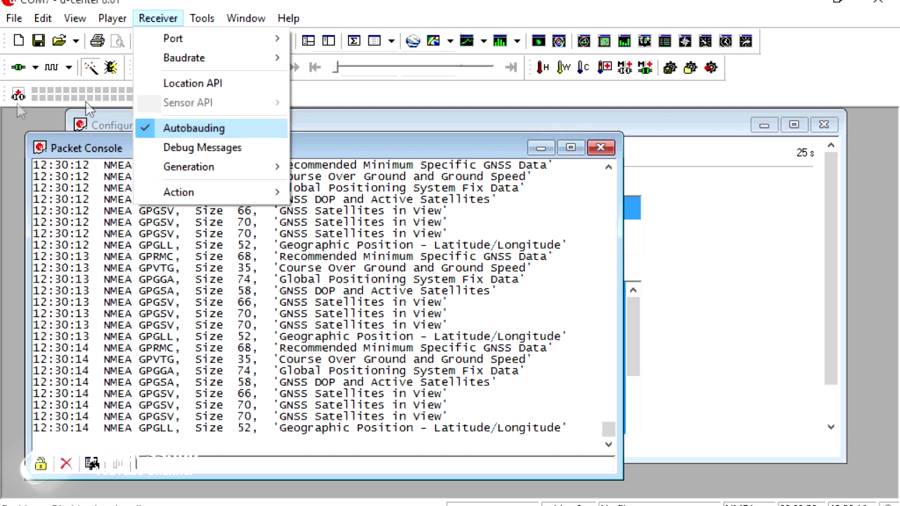
click(10, 125)
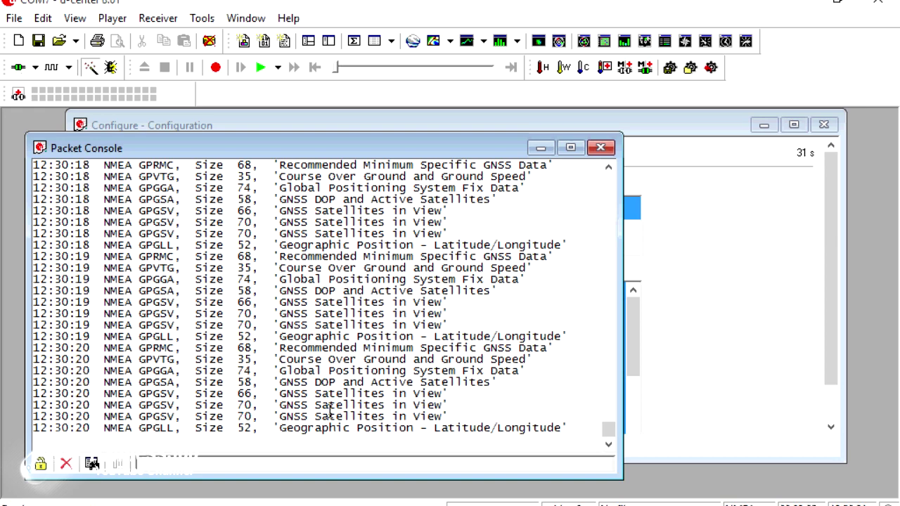
Review the UART1 settings under PRT (Ports) and inspect the Packet Console for incoming messages.
click(667, 117)
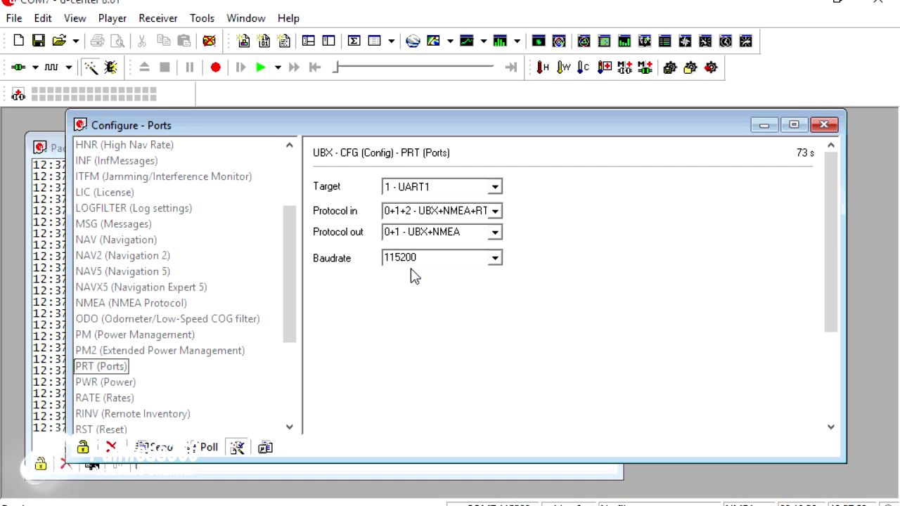
click(55, 151)
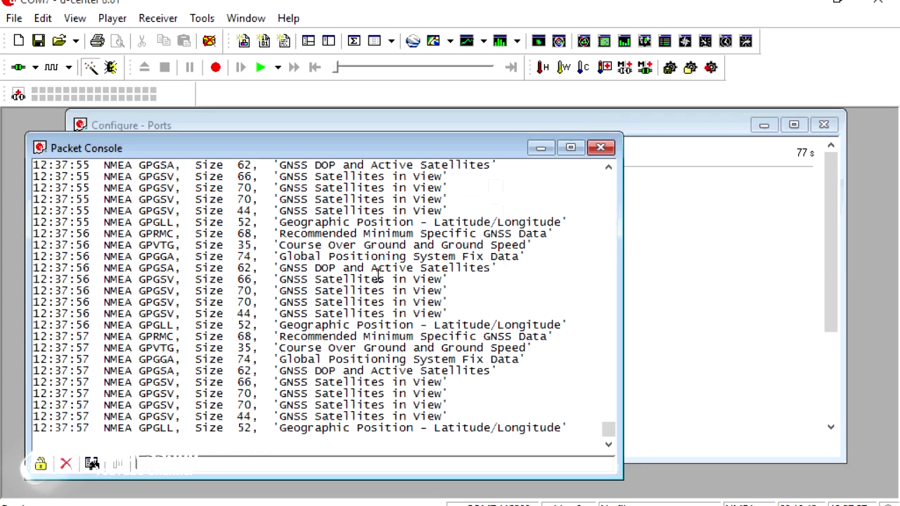
click(571, 127)
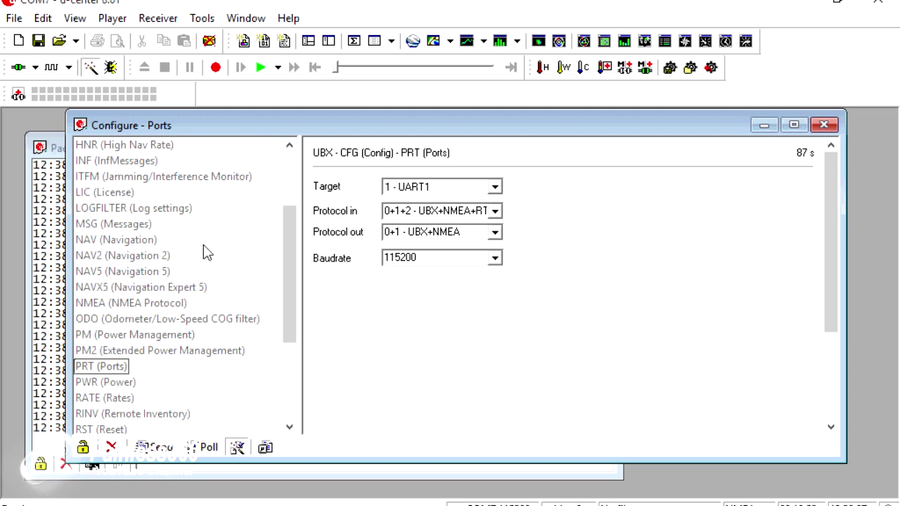
Open the MSG (Messages) settings and browse the list of selectable NAV messages.
click(144, 228)
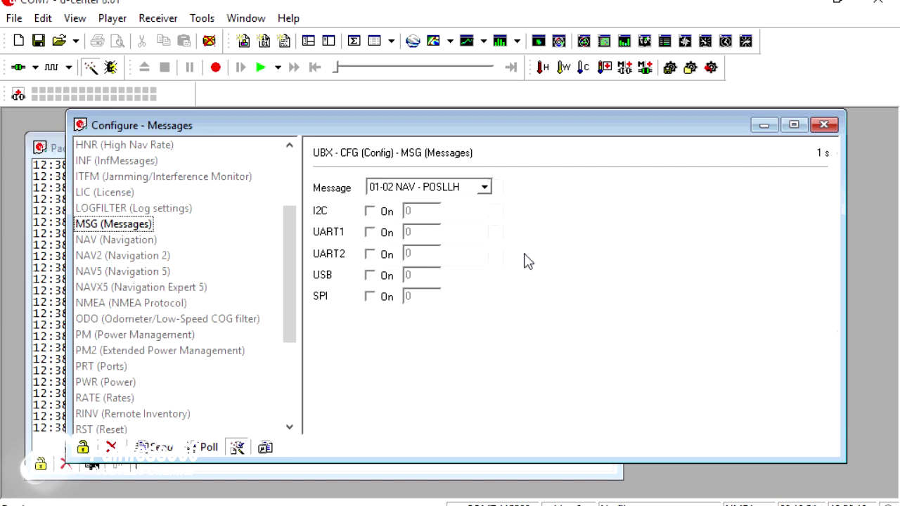
click(484, 188)
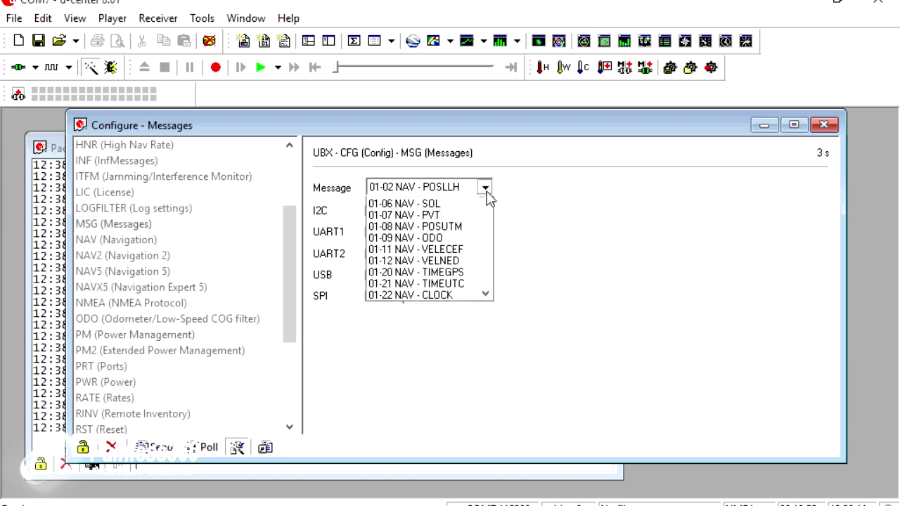
mouse_move(488, 232)
mouse_down()
mouse_move(490, 264)
mouse_move(488, 214)
mouse_up()
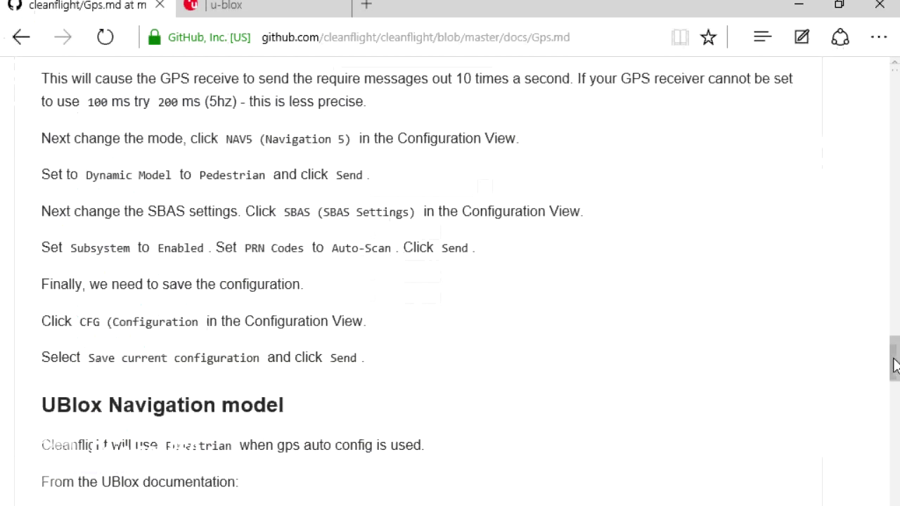
In the Cleanflight GPS guide, find and highlight the messages to enable on UART1 at rate 1, from NAV-POSLLH to NAV-TIMEUTC.
drag(893, 363, 895, 309)
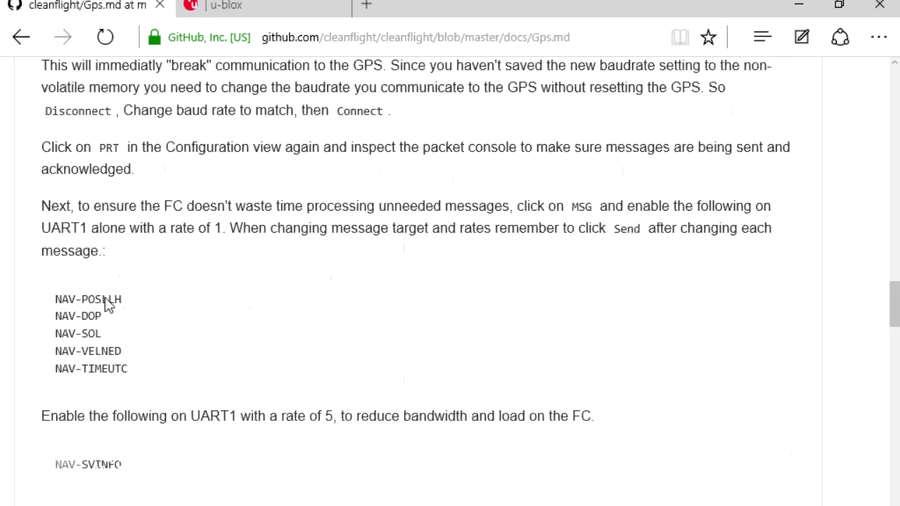
drag(56, 304, 168, 375)
mouse_move(358, 503)
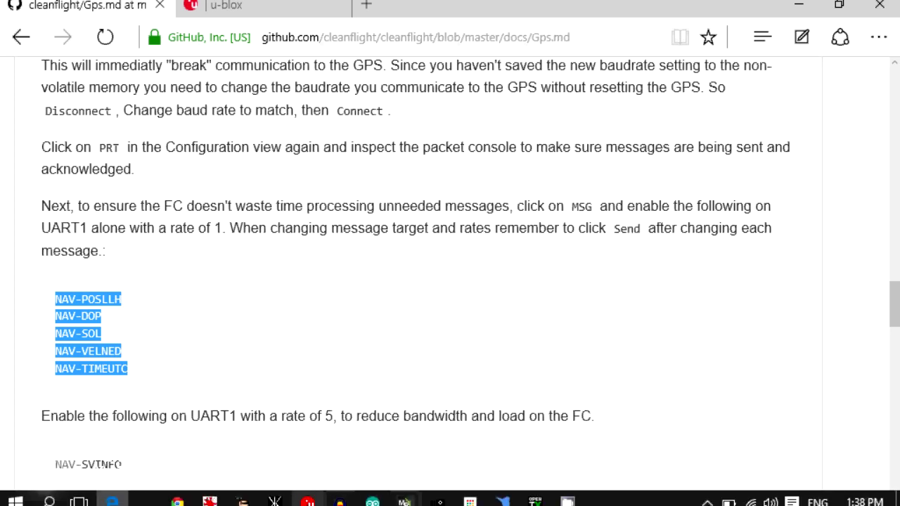
Switch to u-center, enable the NAV-POSLLH message on UART1 alone with a rate of 1, and send it to the receiver.
click(307, 500)
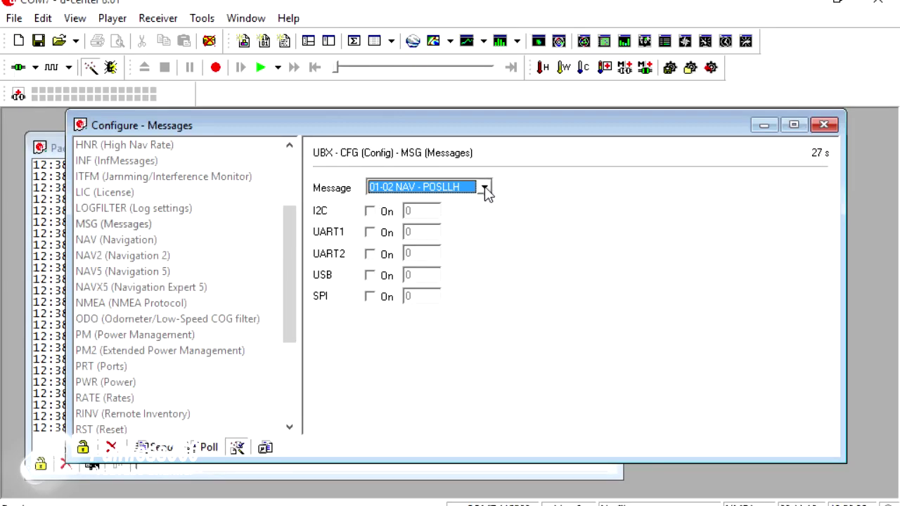
click(484, 187)
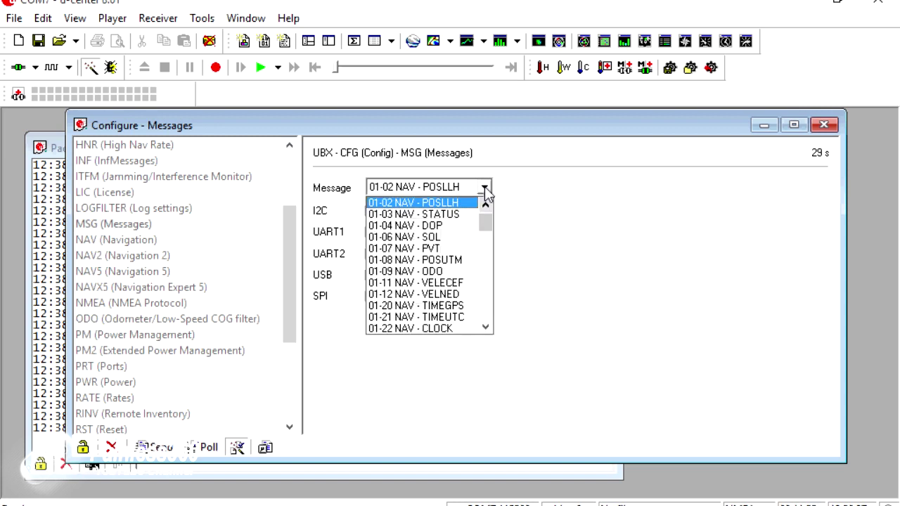
click(458, 204)
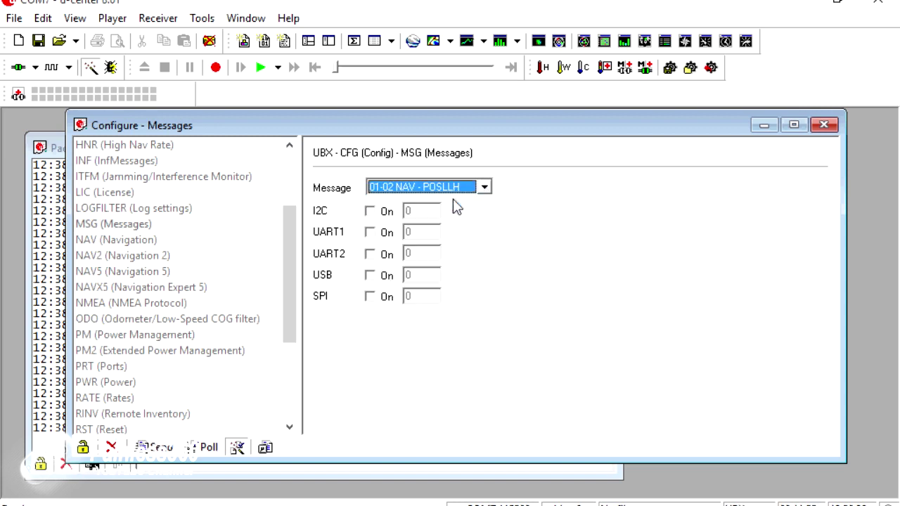
click(370, 232)
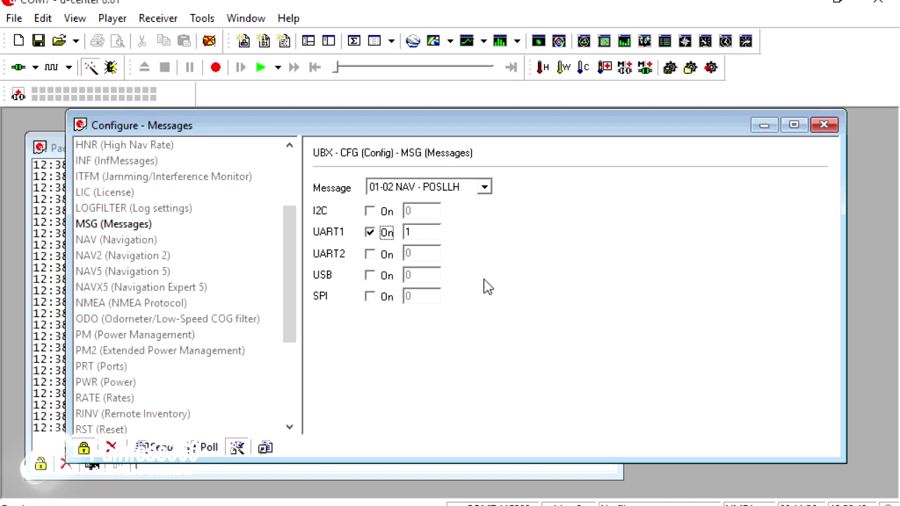
click(163, 447)
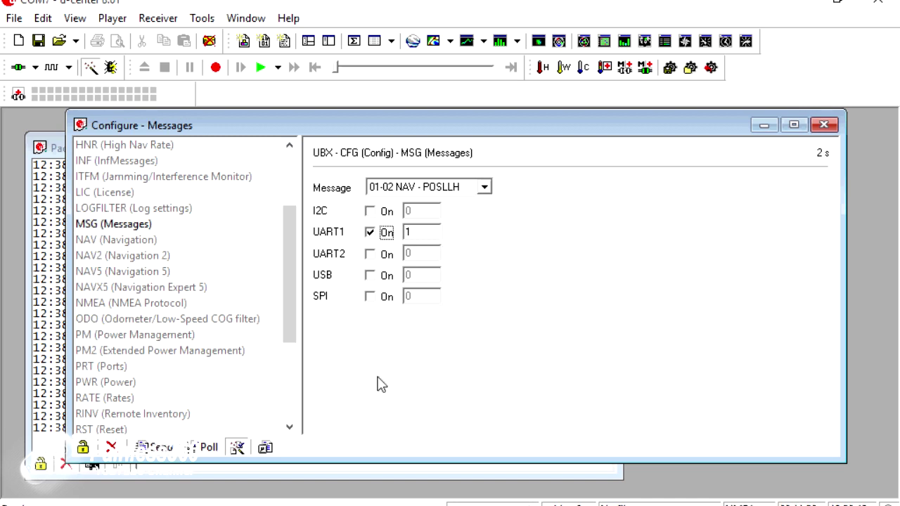
Enable the NAV-DOP and NAV-SOL messages on UART1 at a rate of 1, sending each setting to the receiver.
click(484, 189)
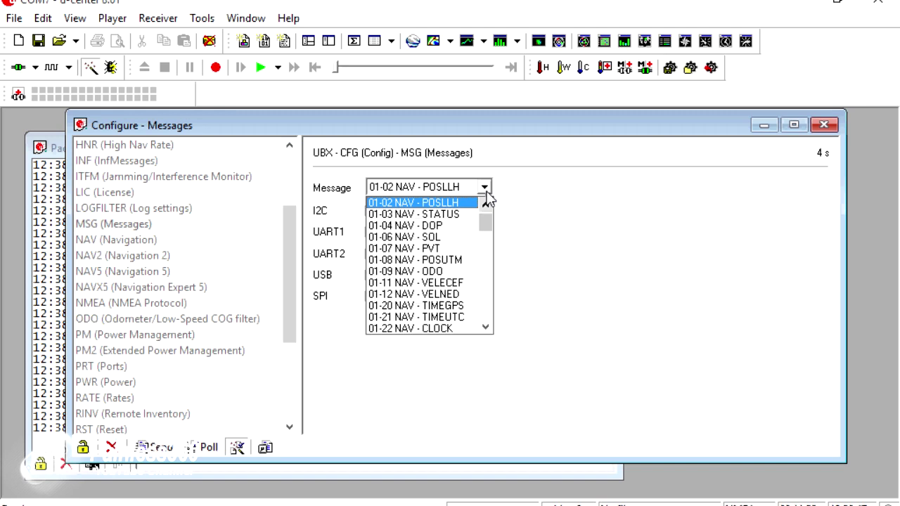
click(415, 225)
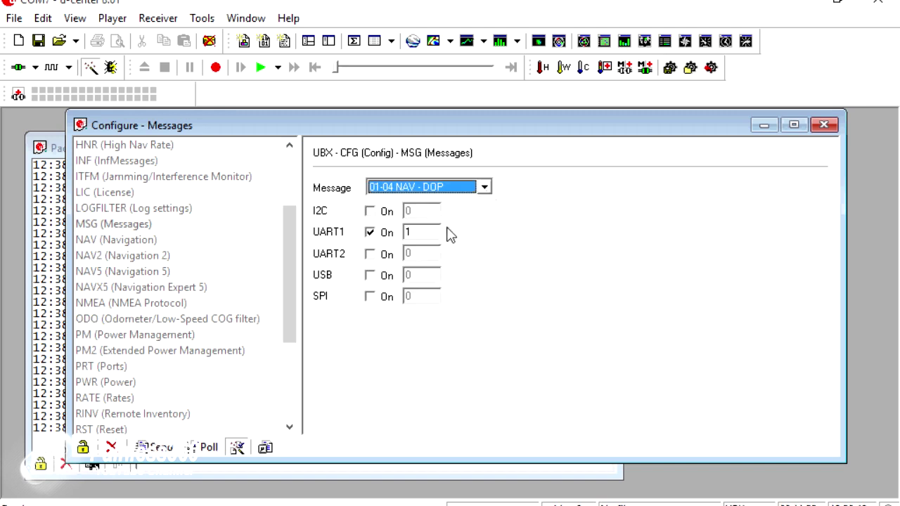
click(370, 232)
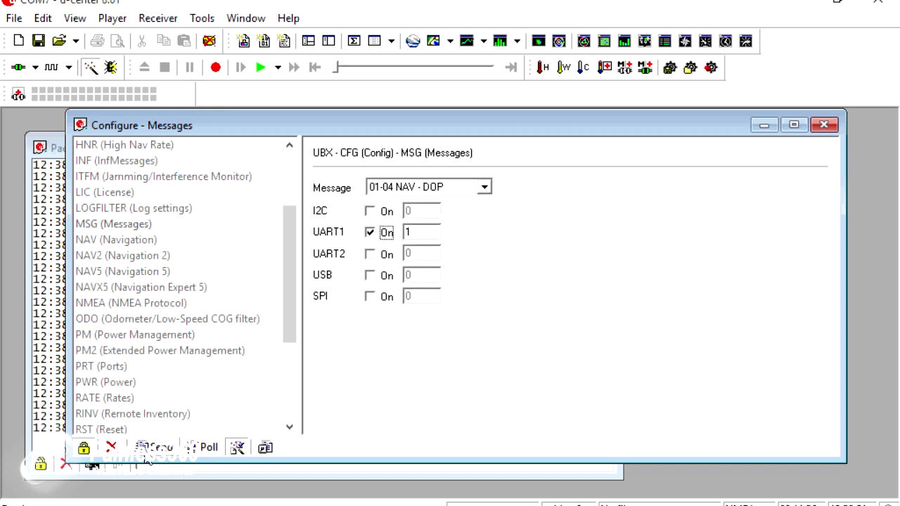
click(484, 189)
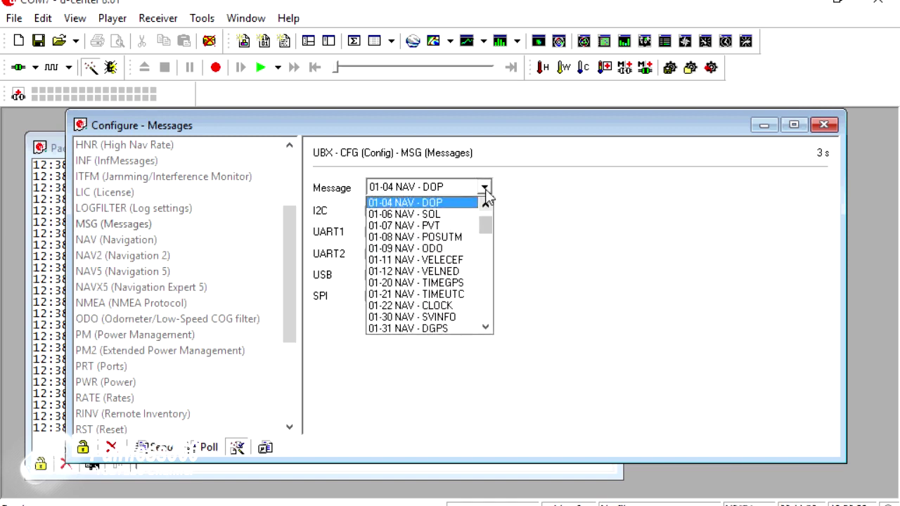
click(461, 215)
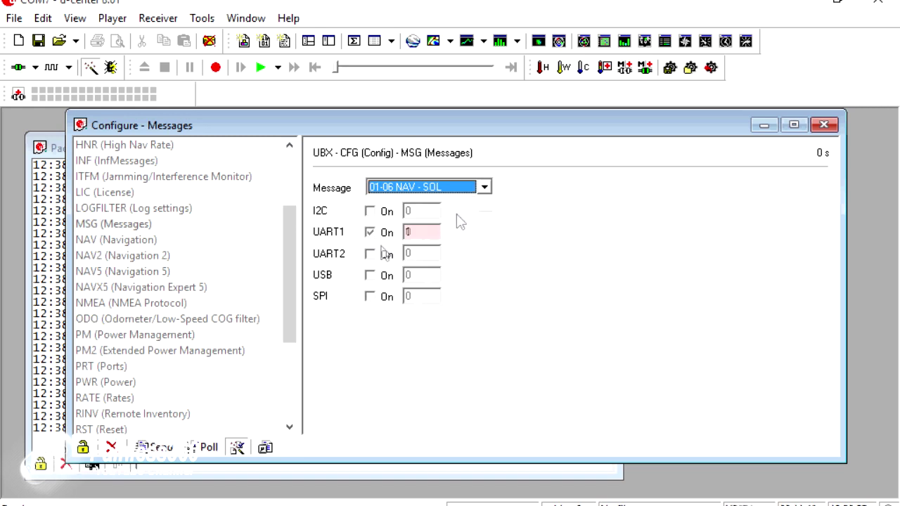
click(371, 233)
click(161, 450)
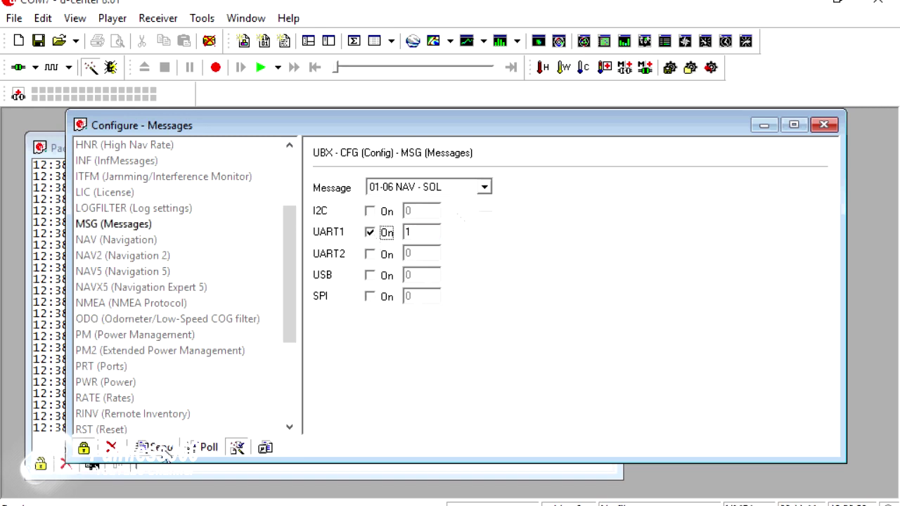
Enable the NAV-VELNED and NAV-TIMEUTC messages on UART1 at a rate of 1, sending each setting to the receiver.
click(485, 188)
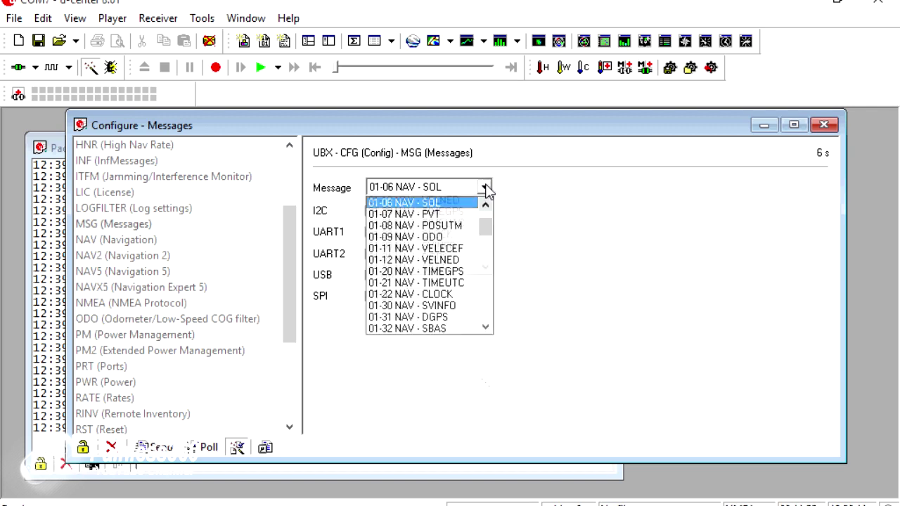
click(455, 260)
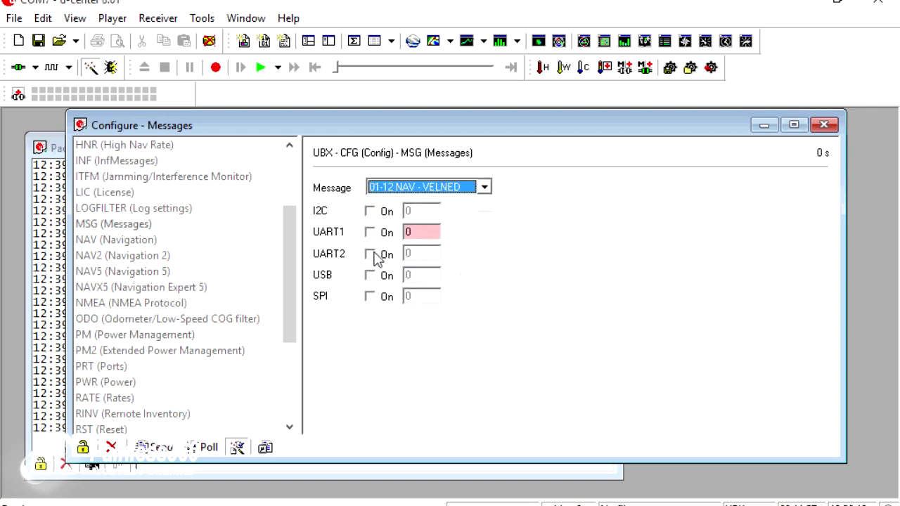
click(370, 231)
click(156, 448)
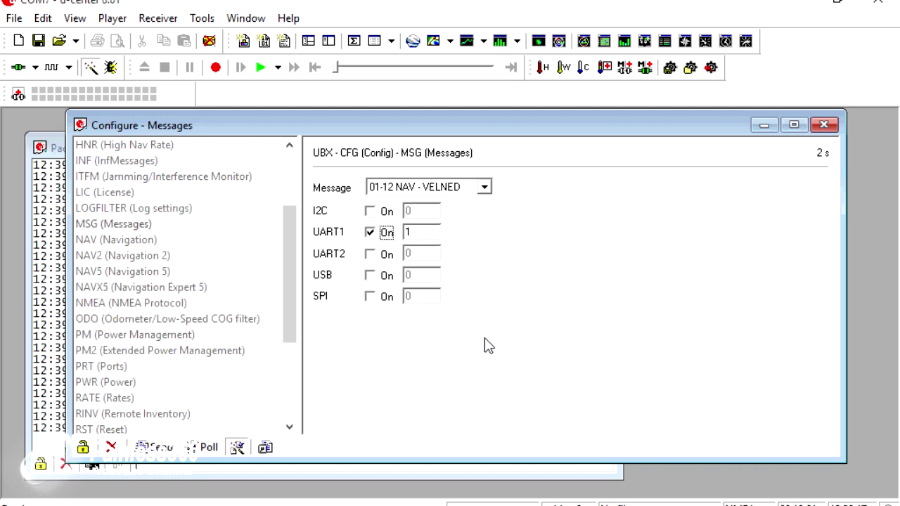
click(485, 186)
click(466, 225)
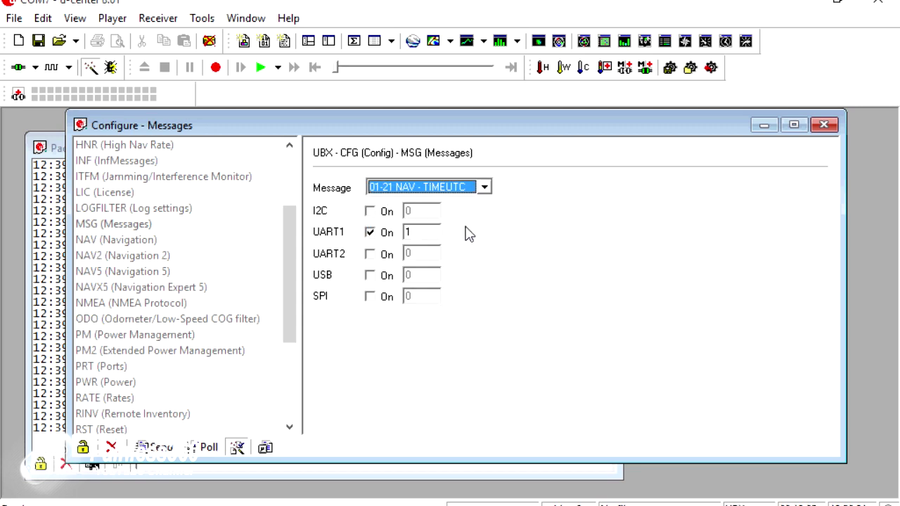
click(370, 233)
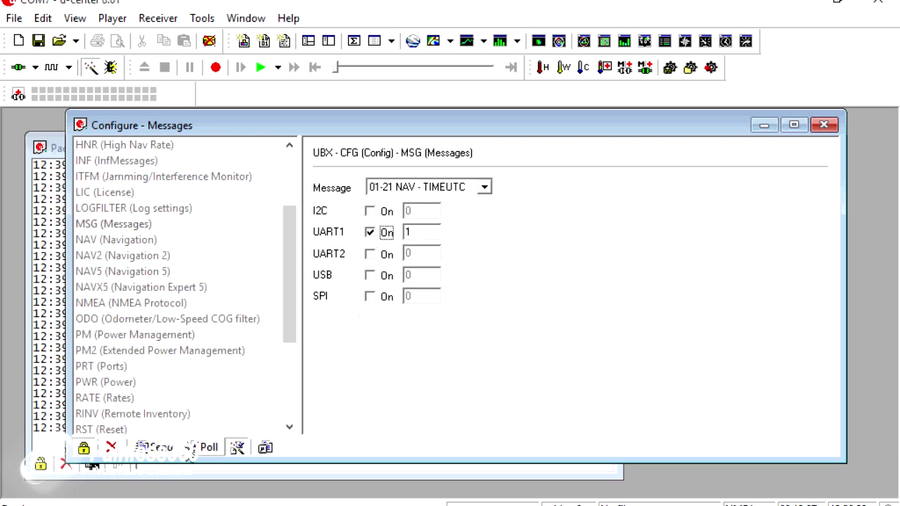
click(162, 452)
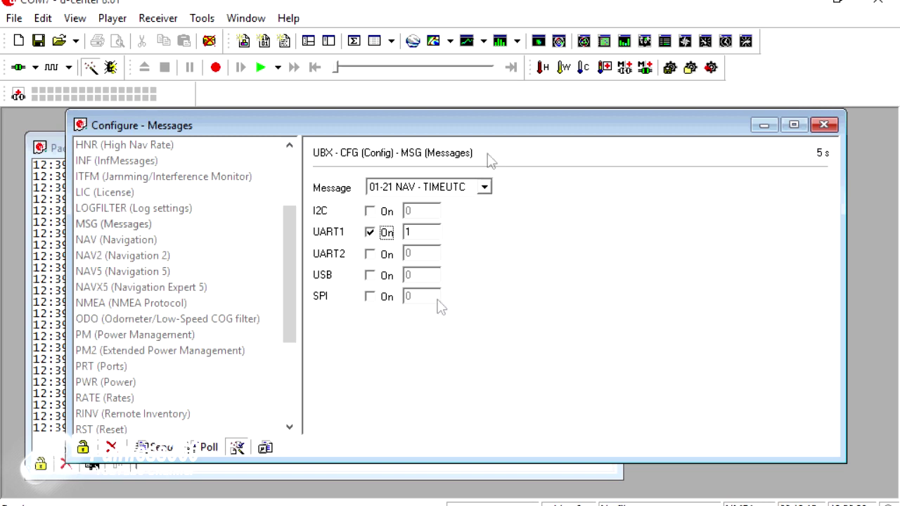
Enable the NAV-SVINFO message on UART1, set its rate to 5, and send the setting to the receiver.
click(484, 187)
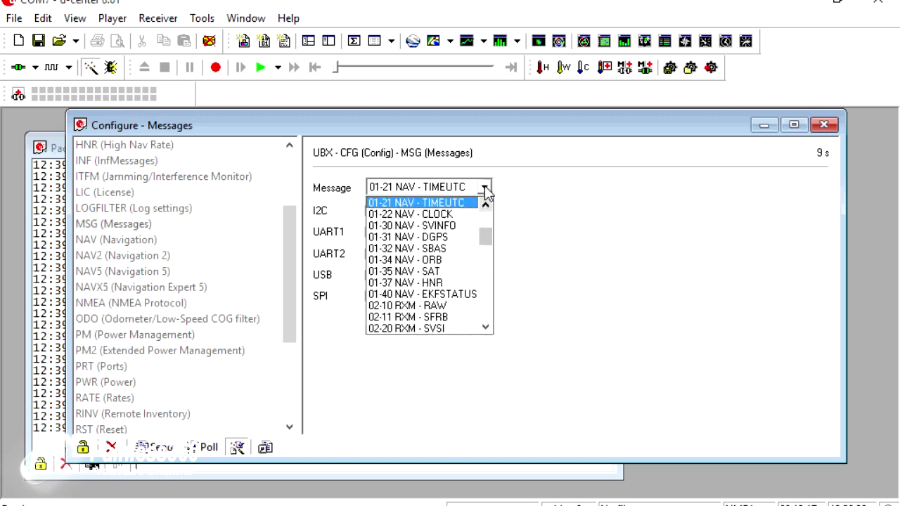
click(457, 225)
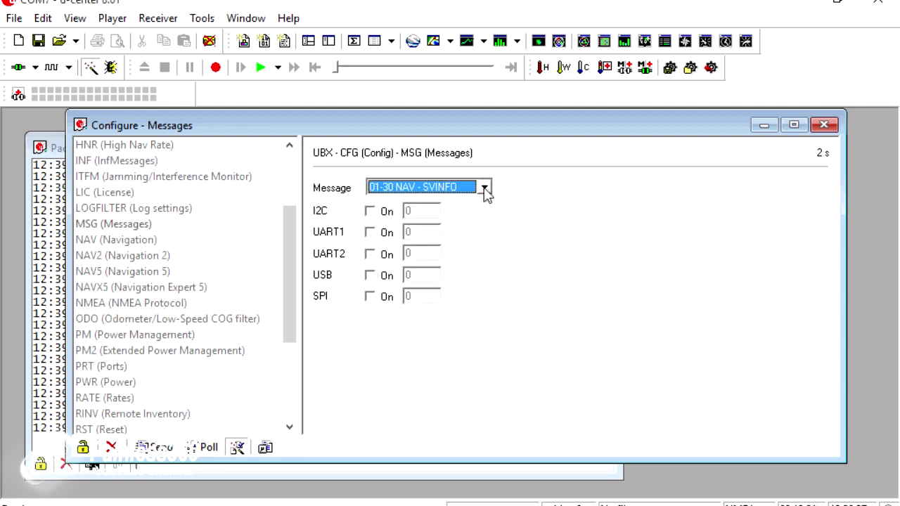
click(369, 232)
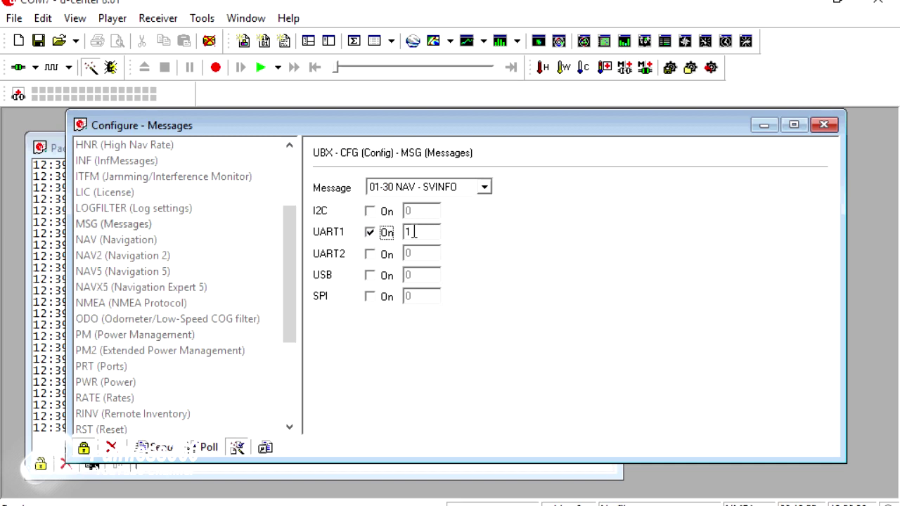
text(5)
click(156, 450)
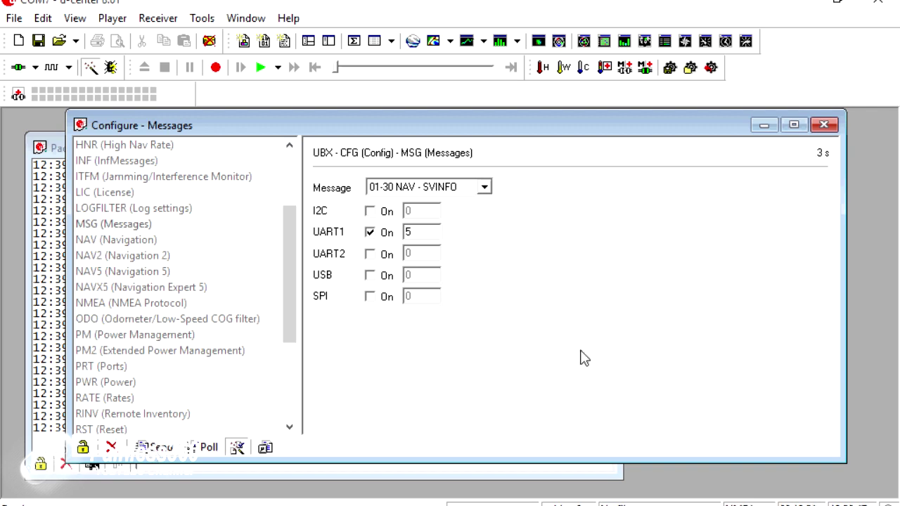
Review the port settings of the NAV-DGPS, NAV-POSLLH and NAV-DOP messages.
click(486, 189)
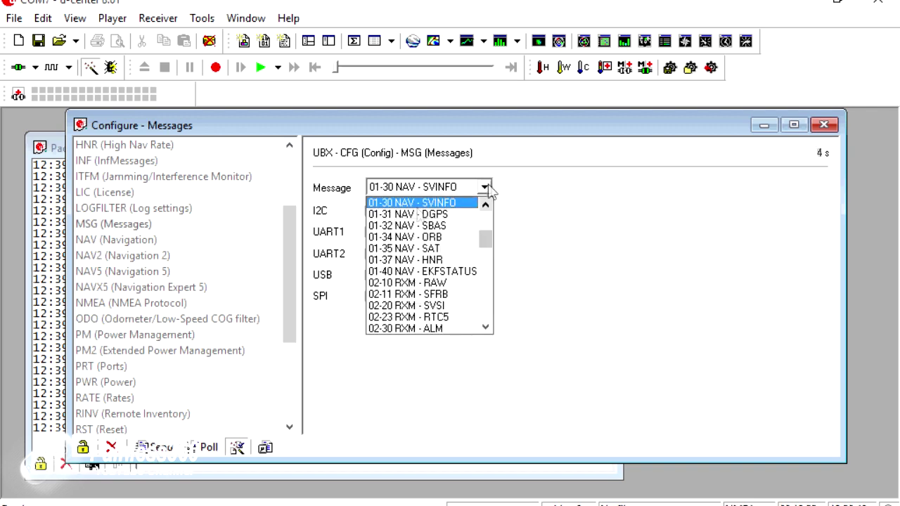
click(422, 214)
click(486, 188)
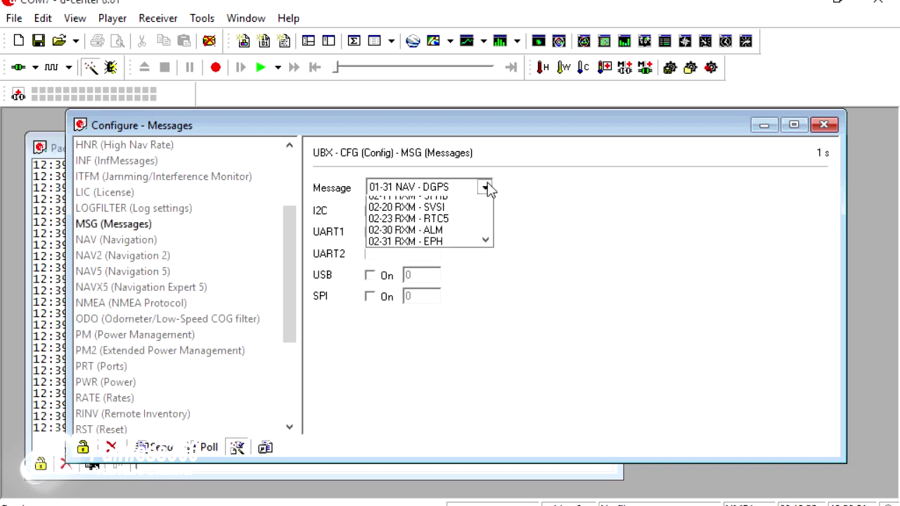
scroll(457, 232, up, 5)
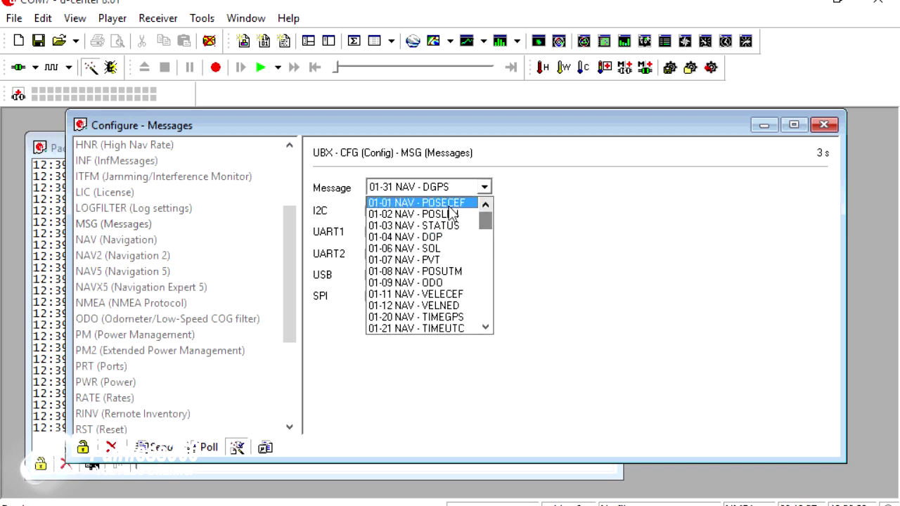
click(450, 214)
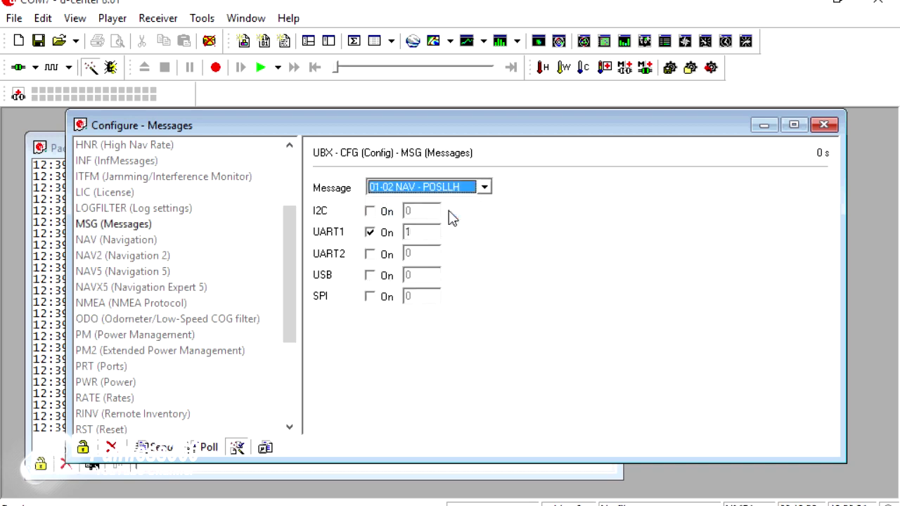
click(486, 186)
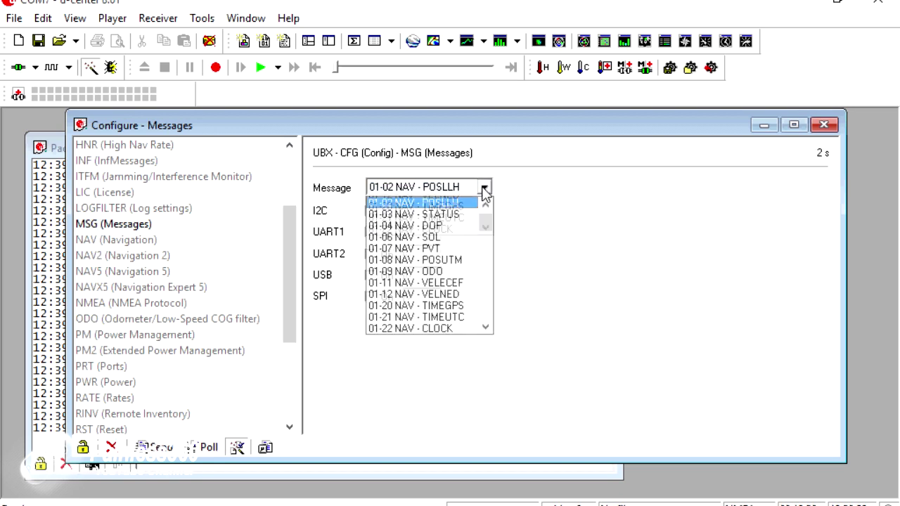
click(456, 226)
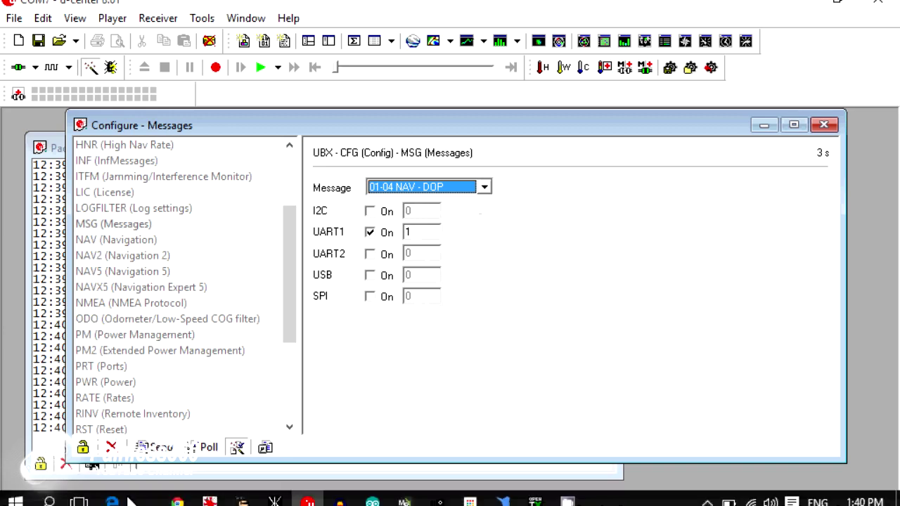
Return to the Cleanflight GPS guide in the browser, find the remaining configuration instructions, and highlight the one for saving the current configuration.
click(116, 499)
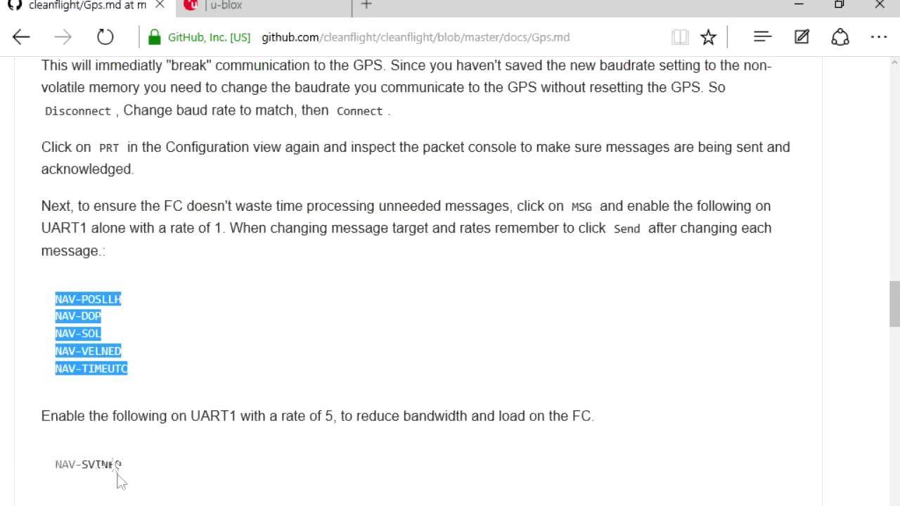
drag(892, 313, 893, 356)
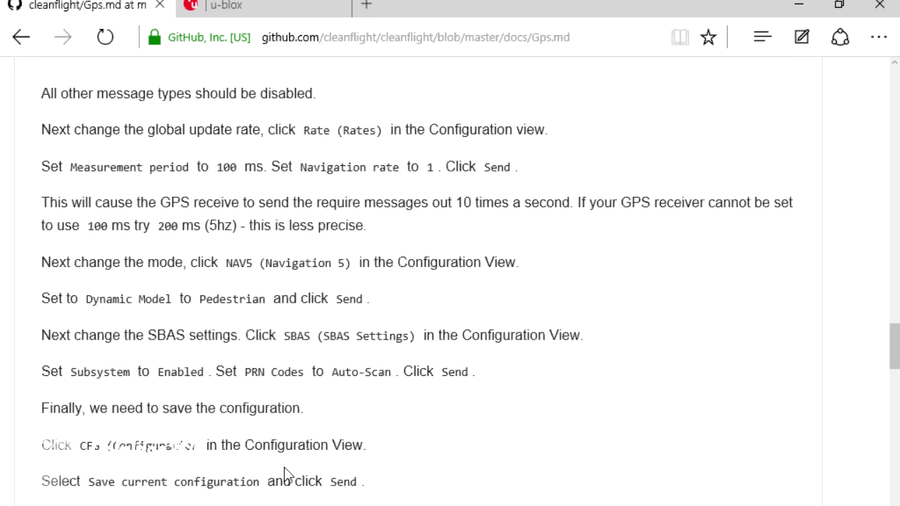
drag(87, 480, 402, 492)
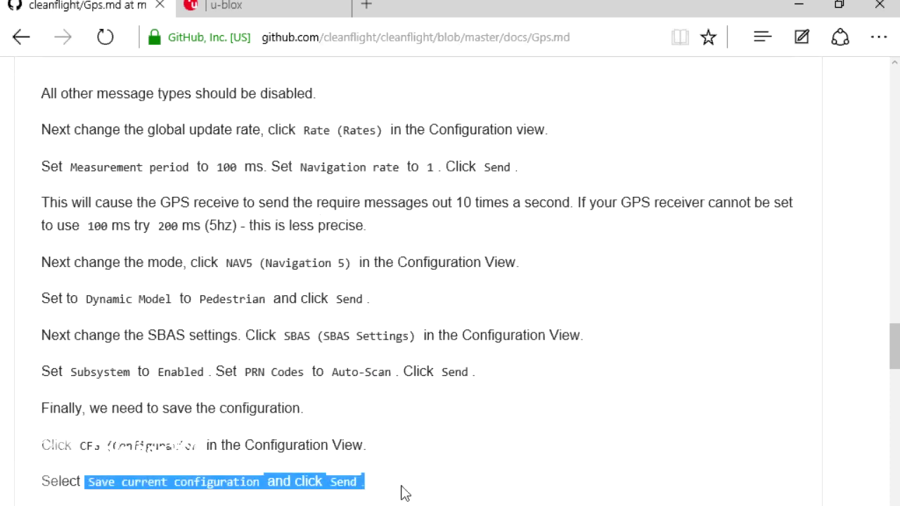
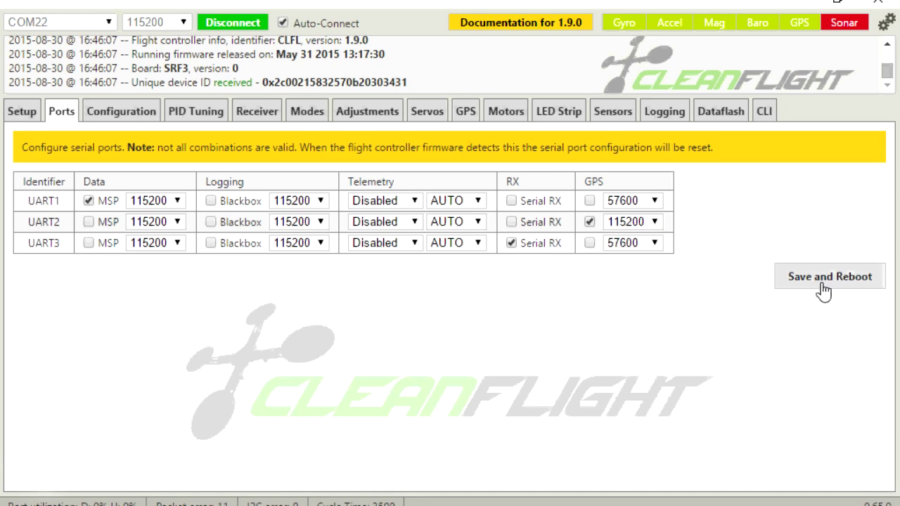
Open the flight controller's Configuration page in Cleanflight and look through its settings below the mixer and motor features.
click(125, 118)
scroll(884, 412, down, 1)
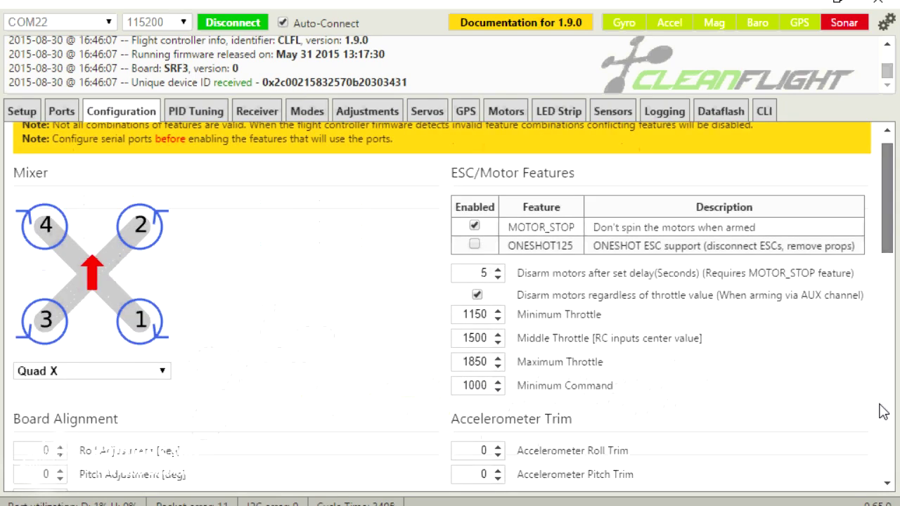
scroll(883, 422, down, 10)
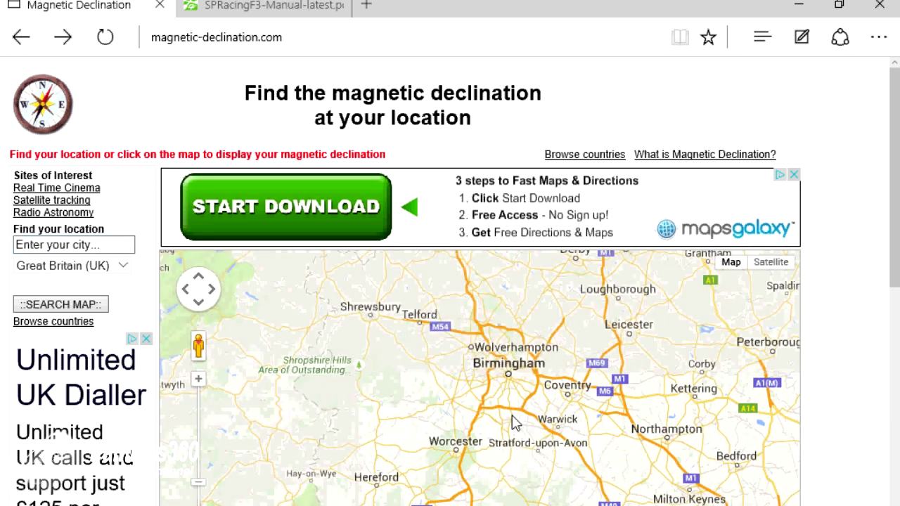
Look up the magnetic declination for a map point west of Birmingham and highlight the declination value.
click(432, 373)
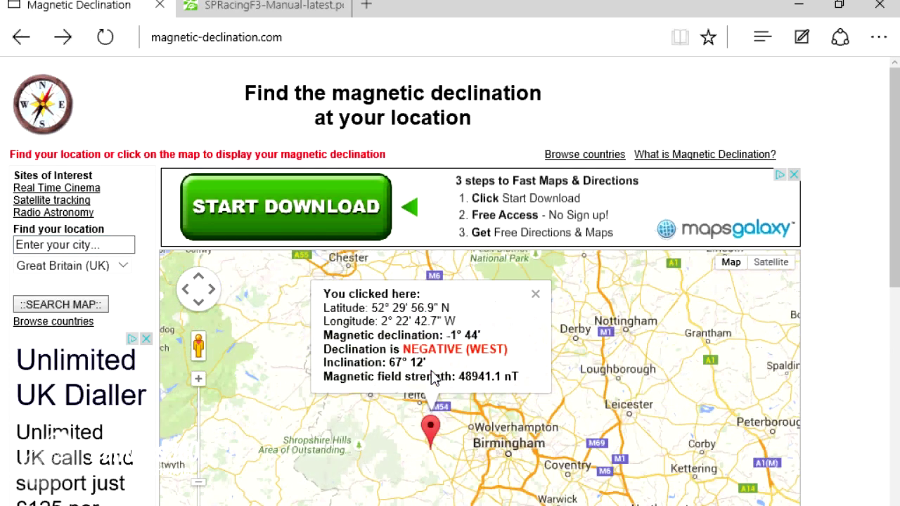
click(87, 252)
drag(446, 336, 484, 337)
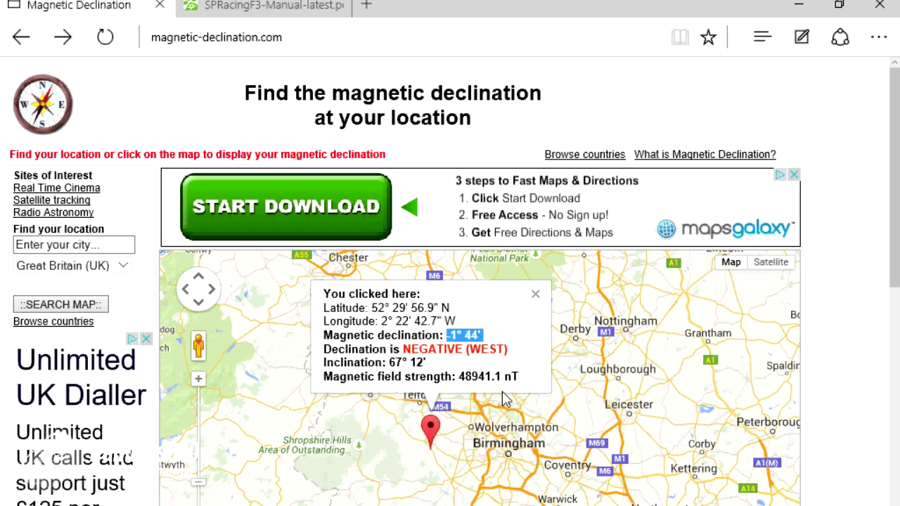
Return to Cleanflight, review the GPS and magnetometer declination settings, and examine the GPS fix and satellite signal strengths.
click(798, 4)
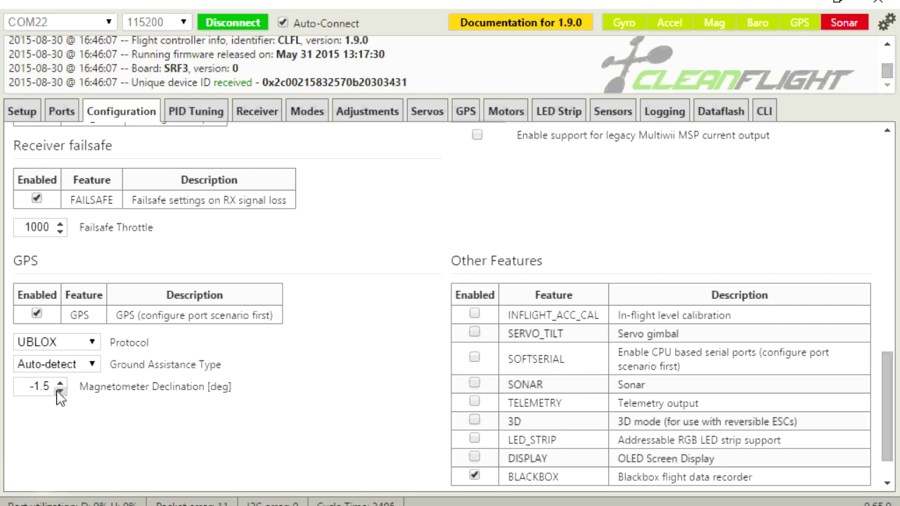
scroll(889, 412, down, 1)
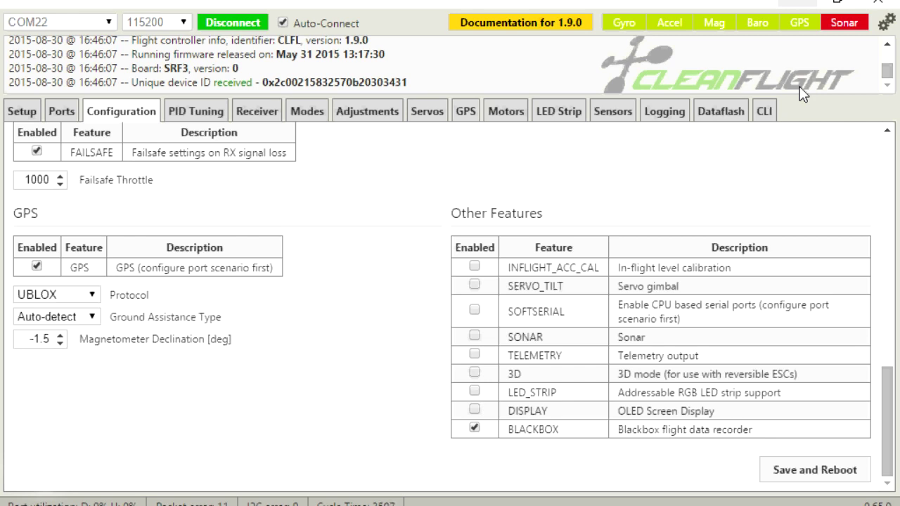
click(475, 118)
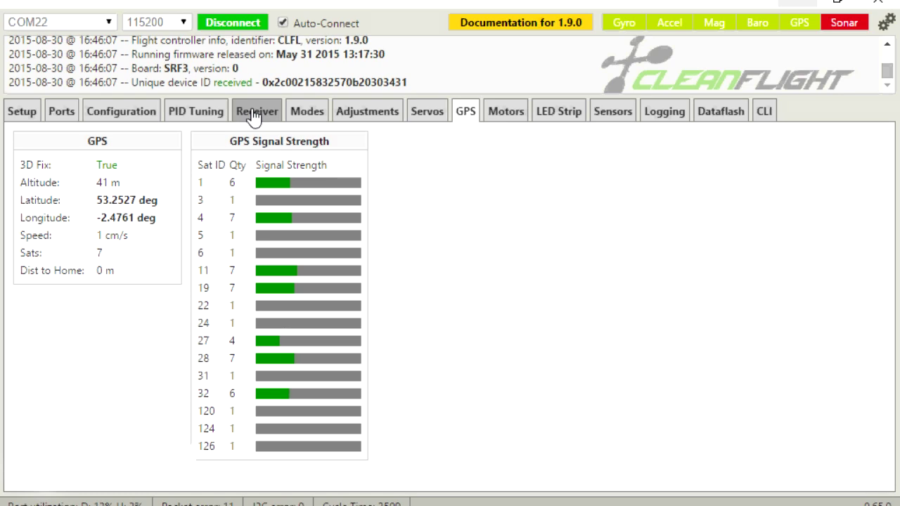
Add an activation range for the GPS HOLD flight mode in the mode assignments.
click(301, 114)
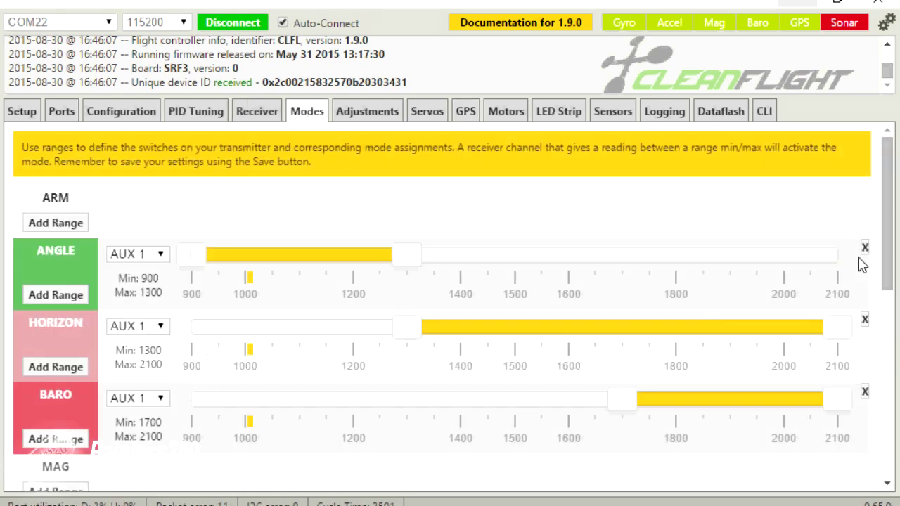
drag(889, 243, 893, 388)
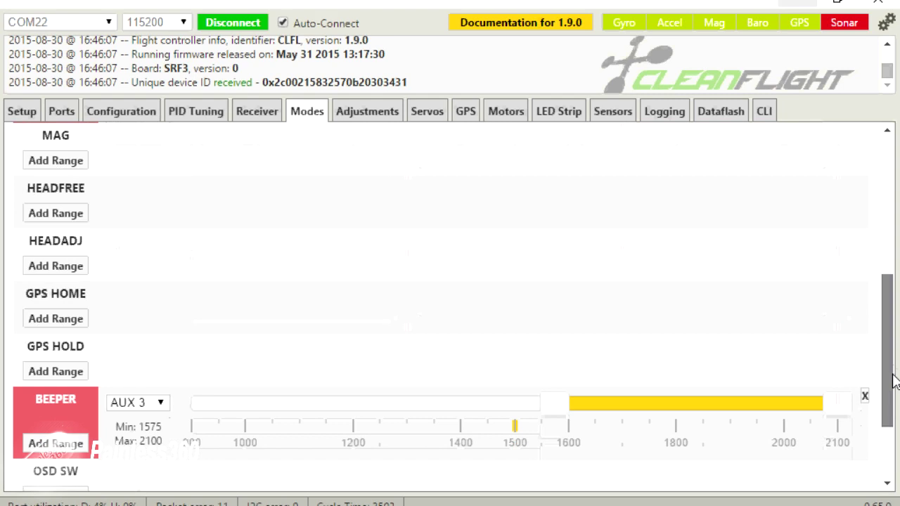
click(64, 372)
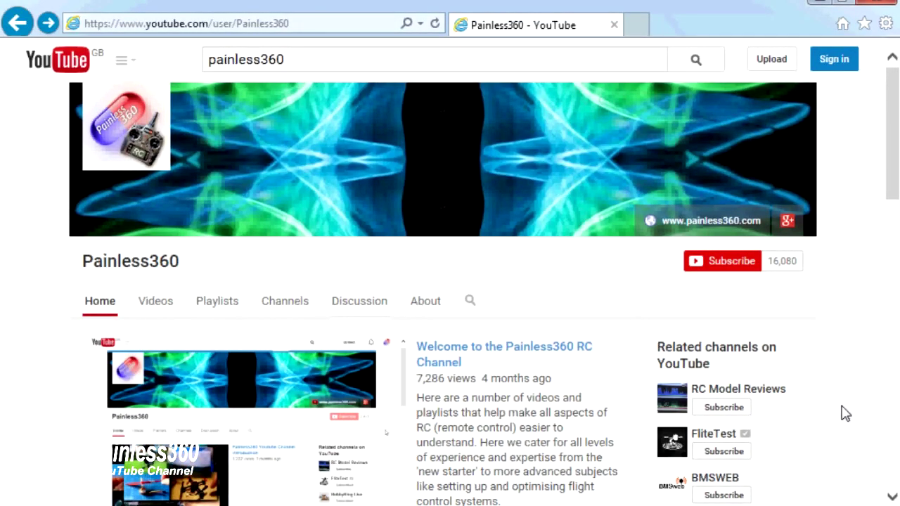
Open the playlists of the Painless360 YouTube channel.
click(223, 314)
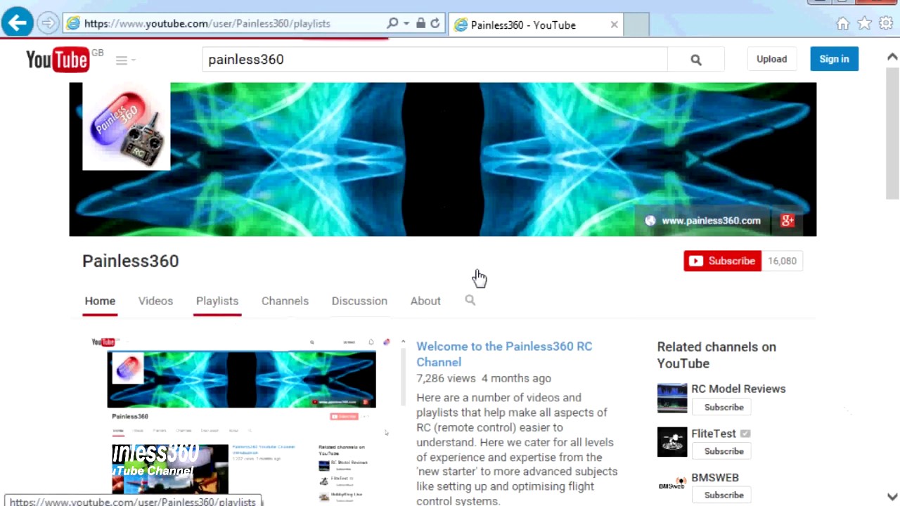